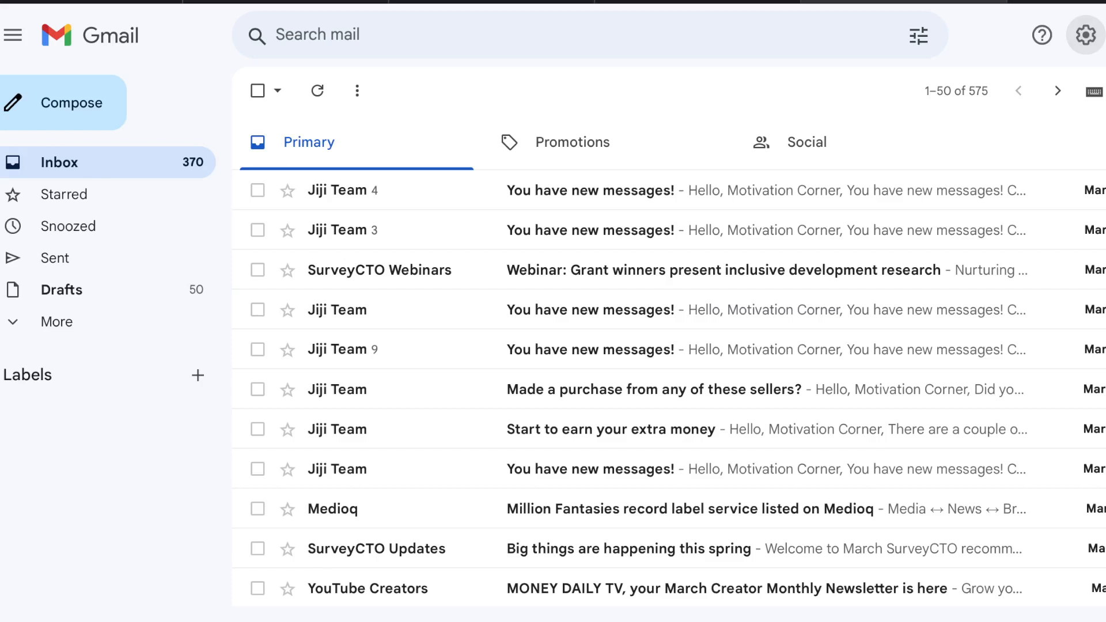
Open the full Gmail settings and bring up the Undo Send option in the general settings
{"action": "left_click", "coordinate": [1085, 35]}
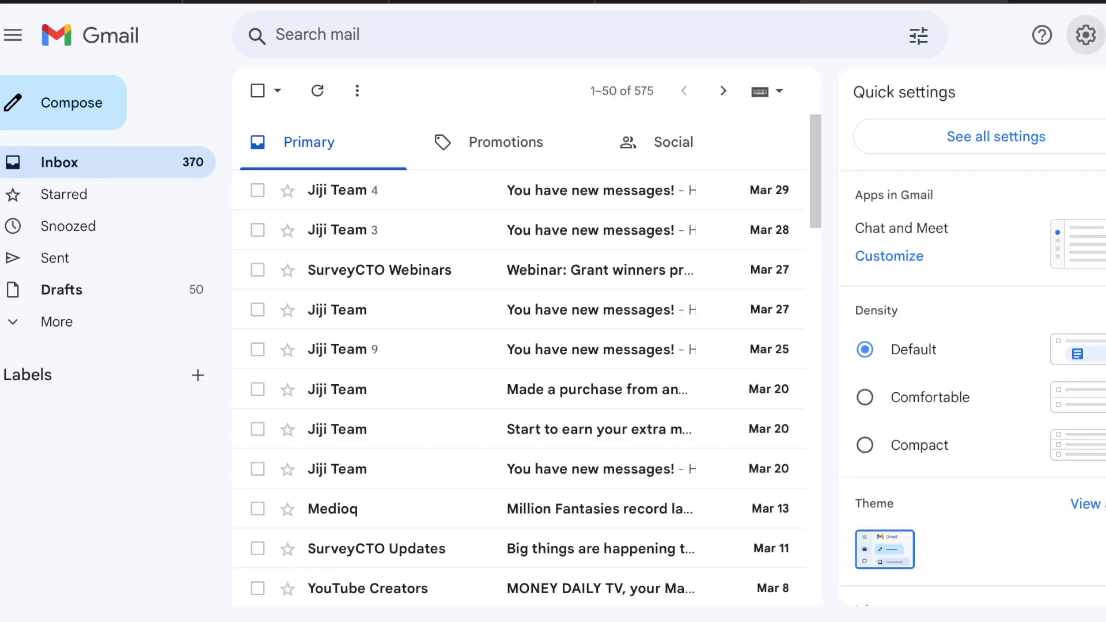
{"action": "left_click", "coordinate": [1085, 35]}
{"action": "left_click", "coordinate": [1085, 35]}
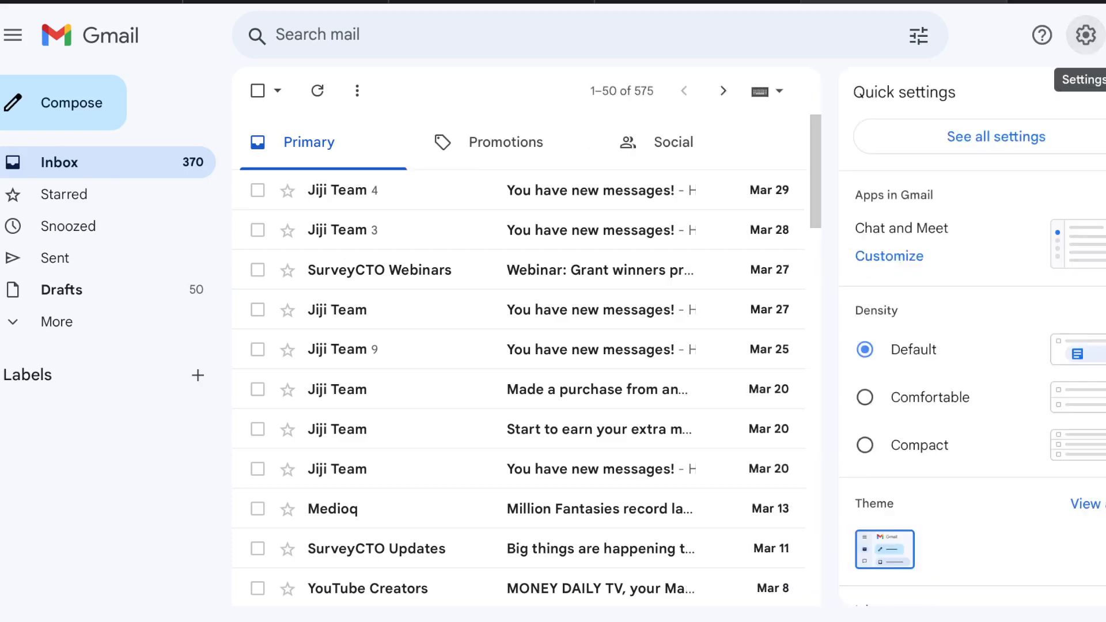
{"action": "left_click", "coordinate": [996, 136]}
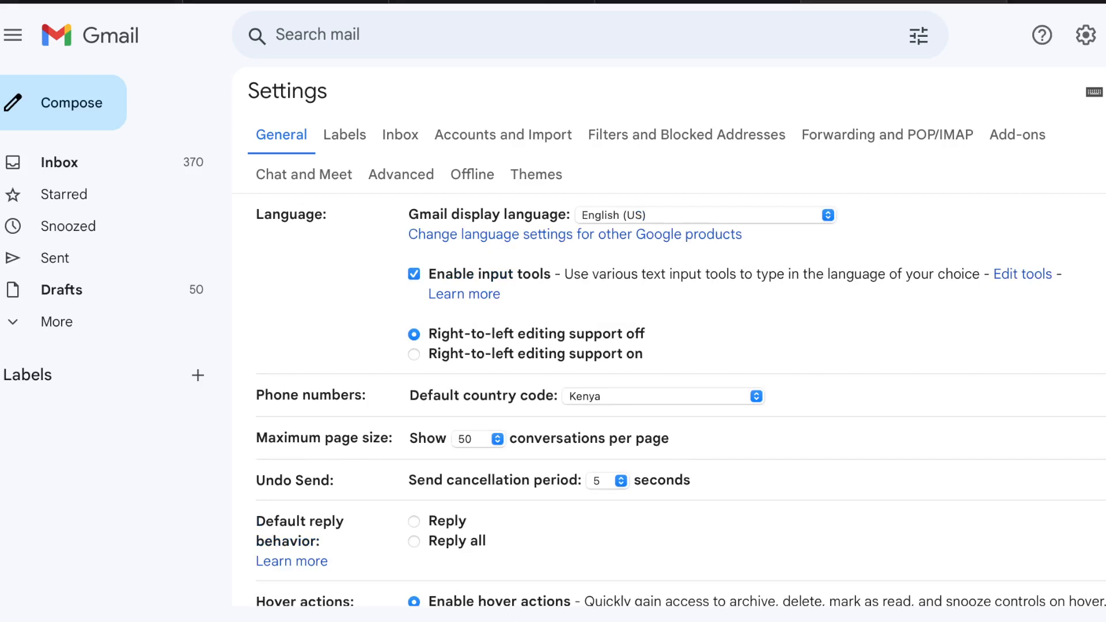
{"action": "scroll", "coordinate": [679, 397], "scroll_direction": "down", "scroll_amount": 4}
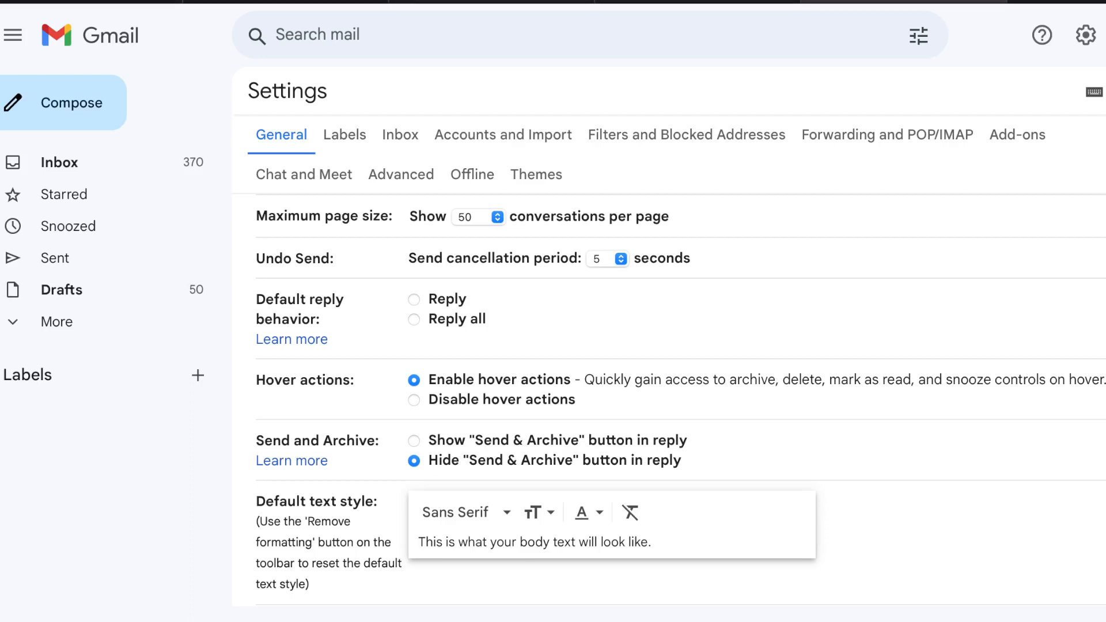
Try the choices for the Undo Send cancellation period and return to the inbox, discarding the unsaved changes
{"action": "left_click", "coordinate": [608, 260]}
{"action": "left_click", "coordinate": [607, 259]}
{"action": "left_click", "coordinate": [59, 161]}
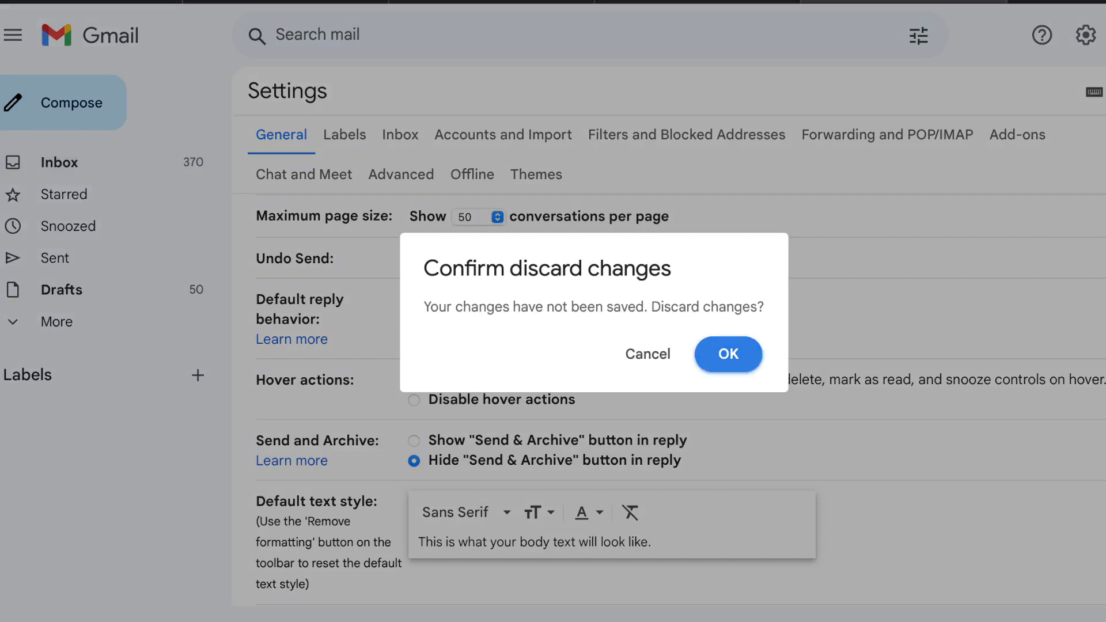
{"action": "left_click", "coordinate": [728, 354]}
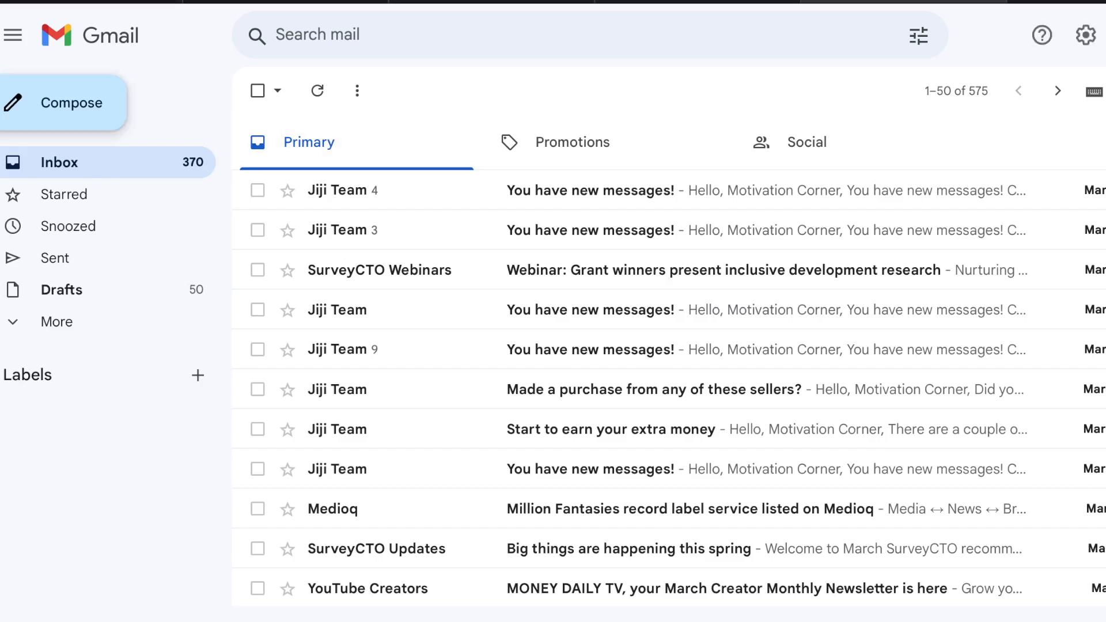
Start a new email and enter the subject "xxxx"
{"action": "left_click", "coordinate": [70, 102]}
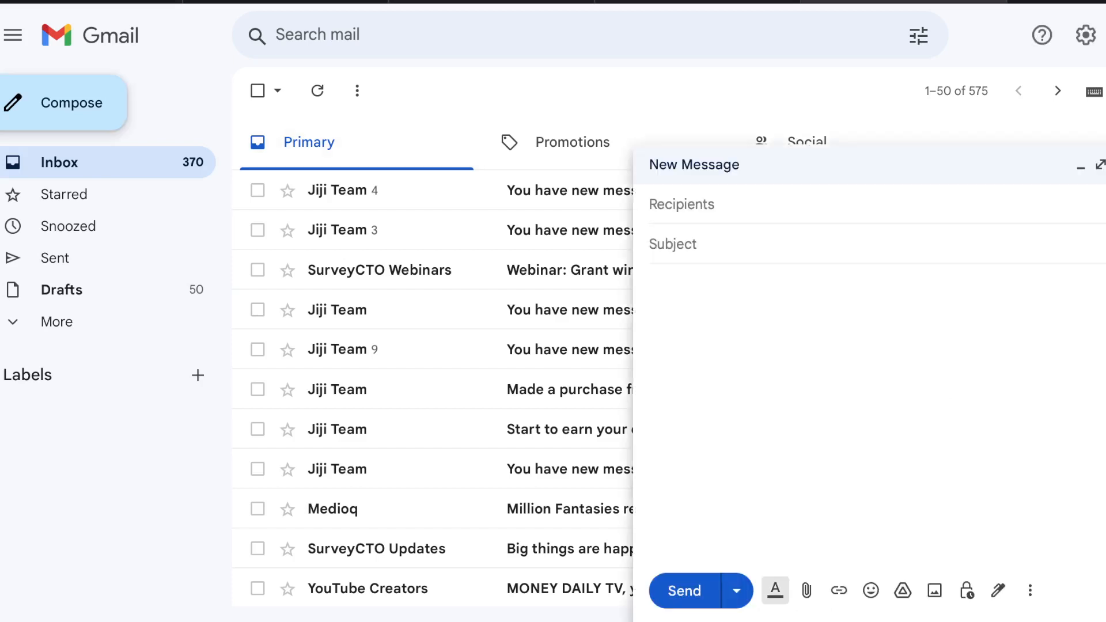
{"action": "left_click", "coordinate": [775, 589]}
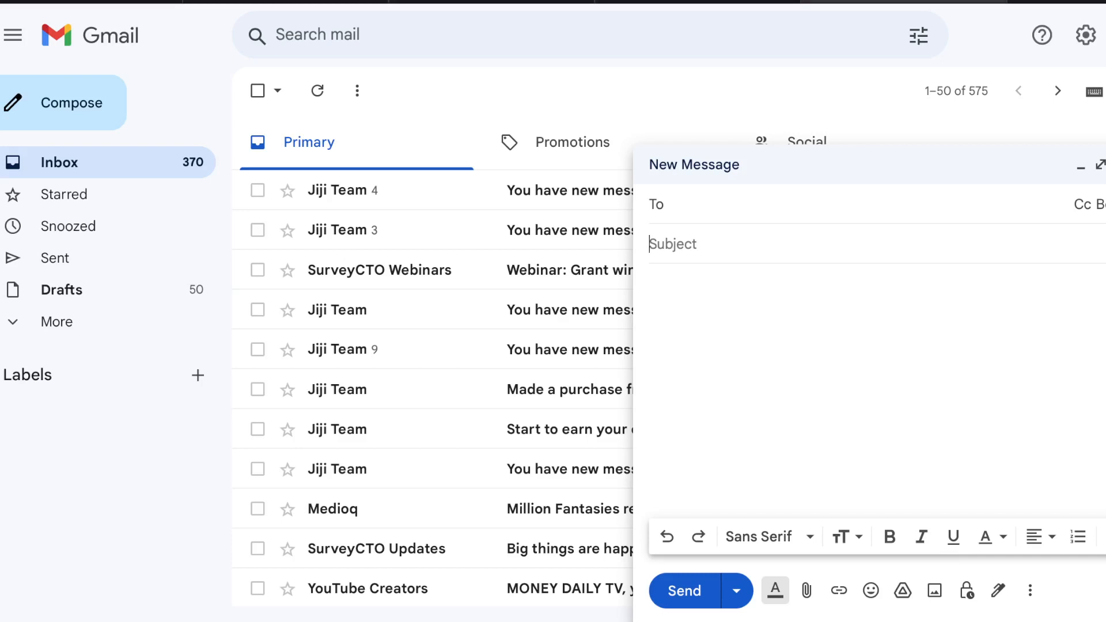
{"action": "type", "text": "xxxx"}
{"action": "key", "text": "Tab"}
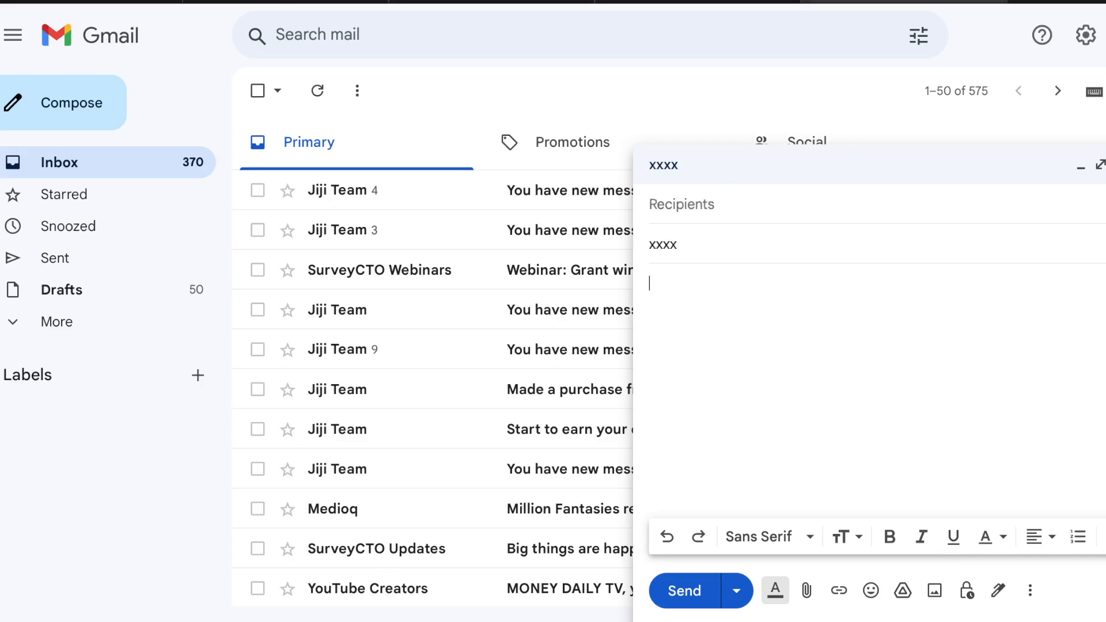
Write the message body as "Hi," followed by a blank line and "Best regards"
{"action": "type", "text": "Hi,"}
{"action": "key", "text": "Return"}
{"action": "key", "text": "Return"}
{"action": "type", "text": "Best regardd"}
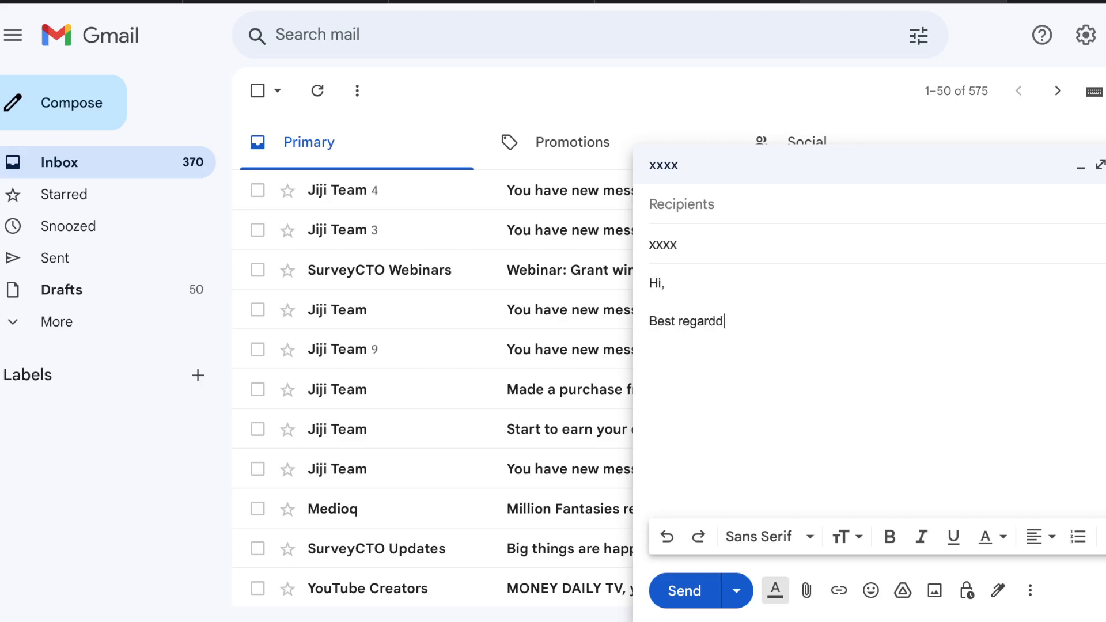
{"action": "key", "text": "BackSpace"}
{"action": "type", "text": "s"}
Add the suggested Gmail contact beginning with "ar" as the email's recipient
{"action": "left_click", "coordinate": [682, 204]}
{"action": "type", "text": "a"}
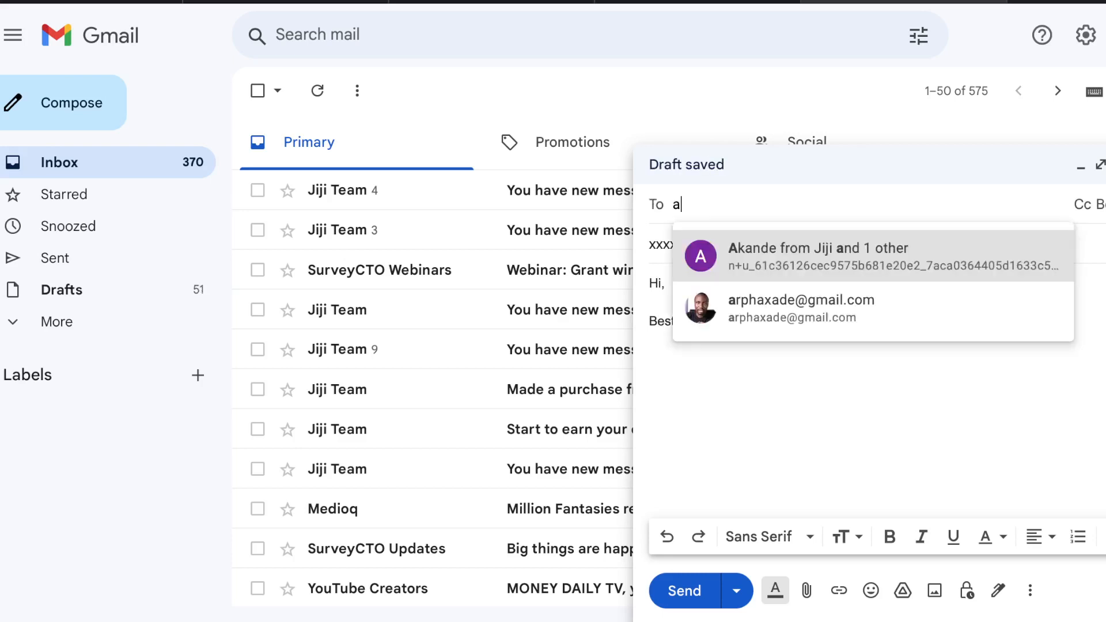
{"action": "type", "text": "r"}
{"action": "key", "text": "Return"}
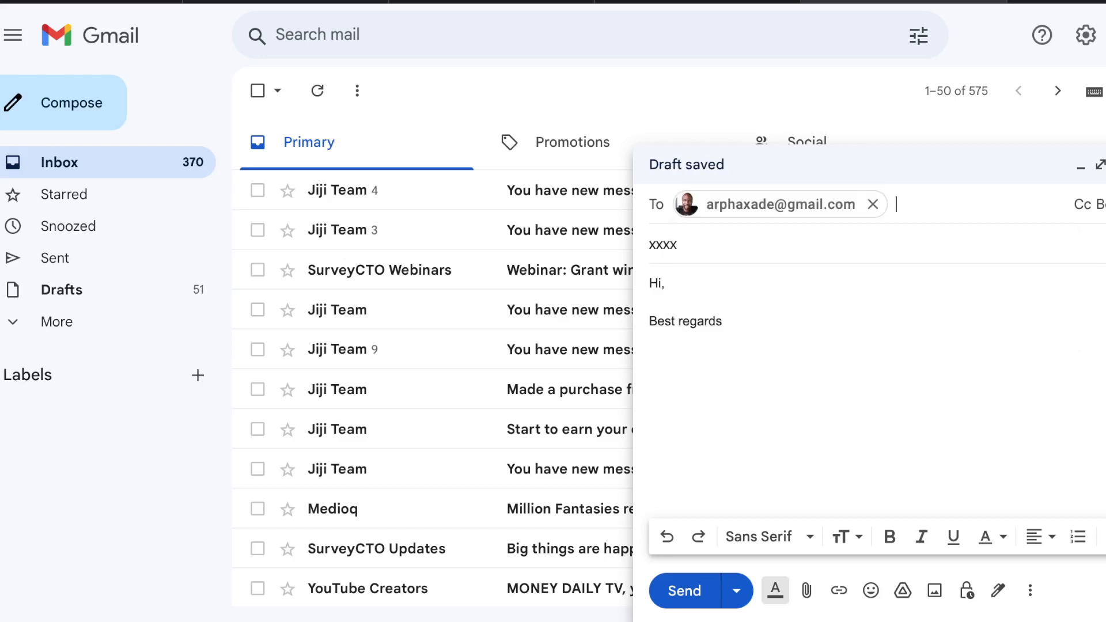
Check the draft's Schedule send option and return to the message body without scheduling
{"action": "left_click", "coordinate": [678, 244]}
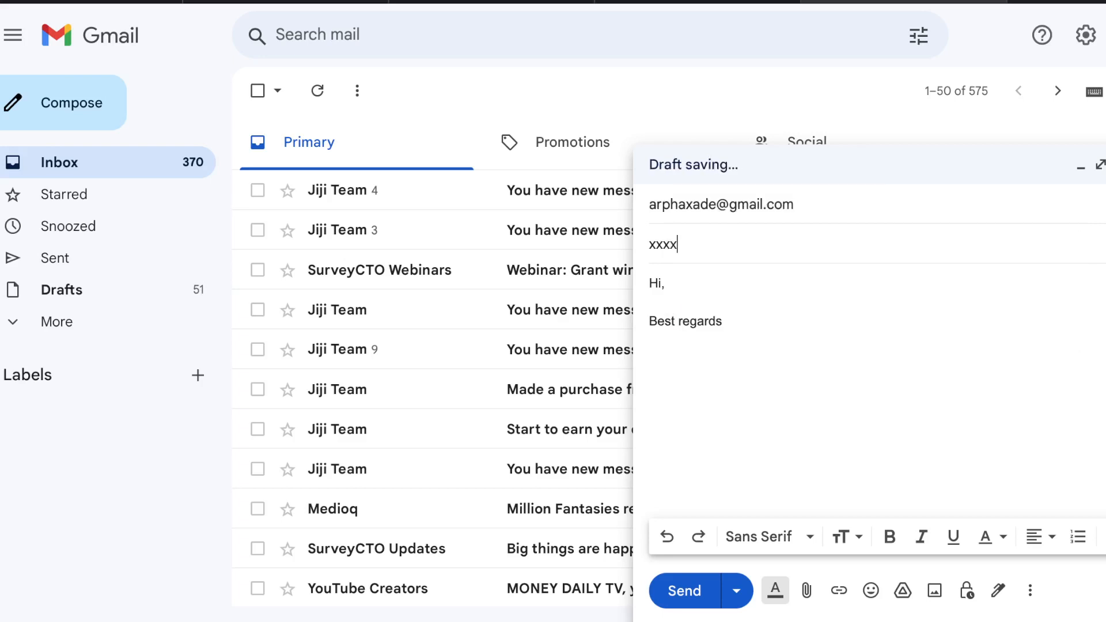
{"action": "left_click", "coordinate": [723, 321]}
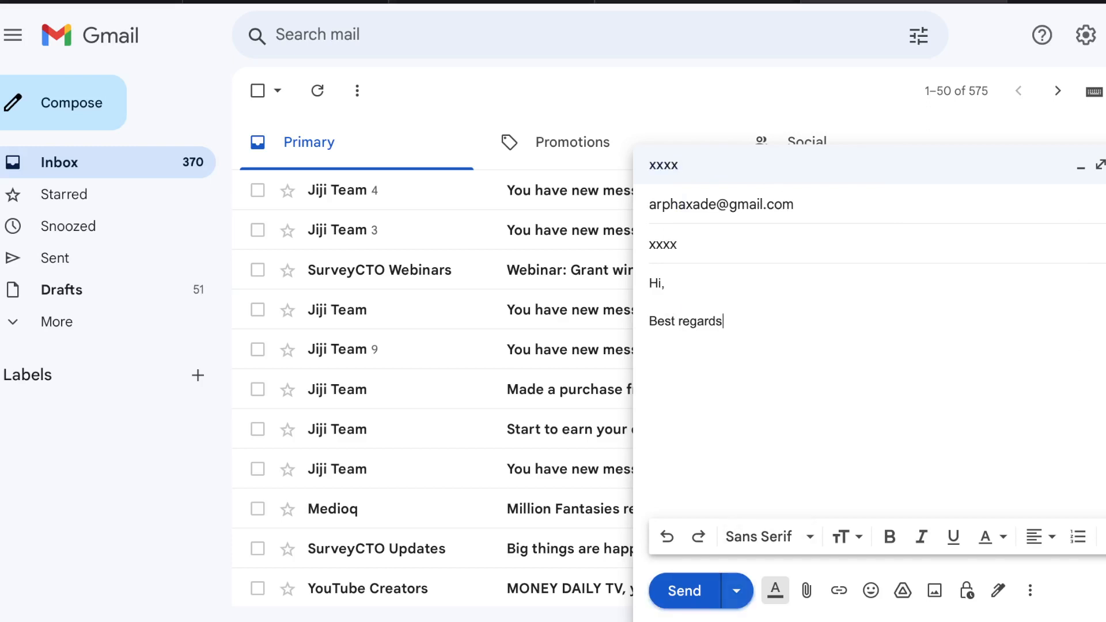
{"action": "left_click", "coordinate": [736, 591]}
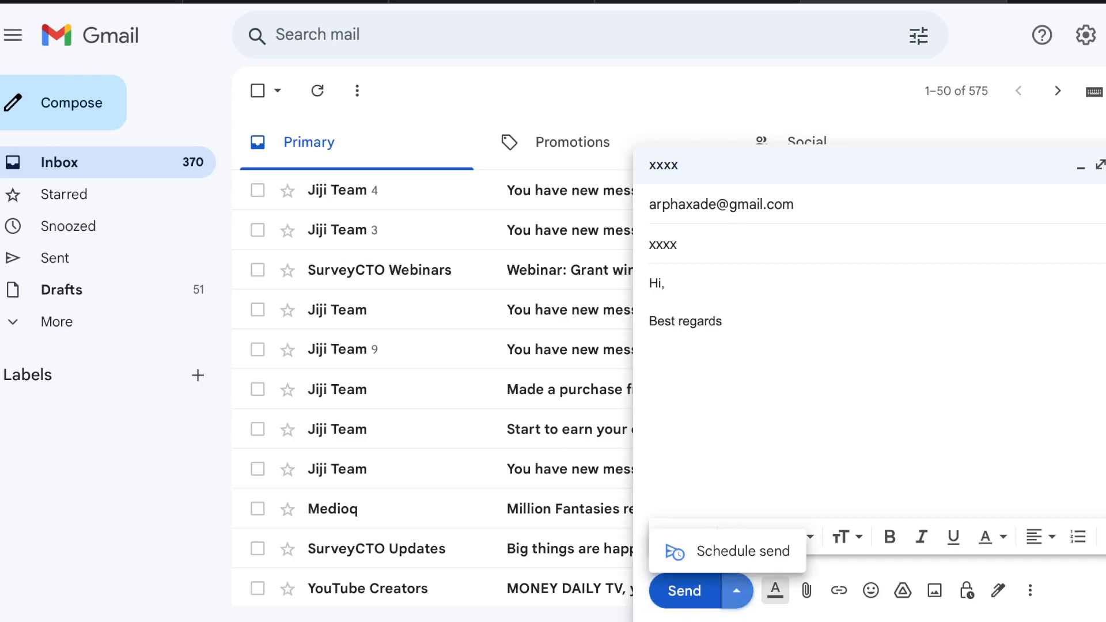
{"action": "left_click", "coordinate": [724, 322]}
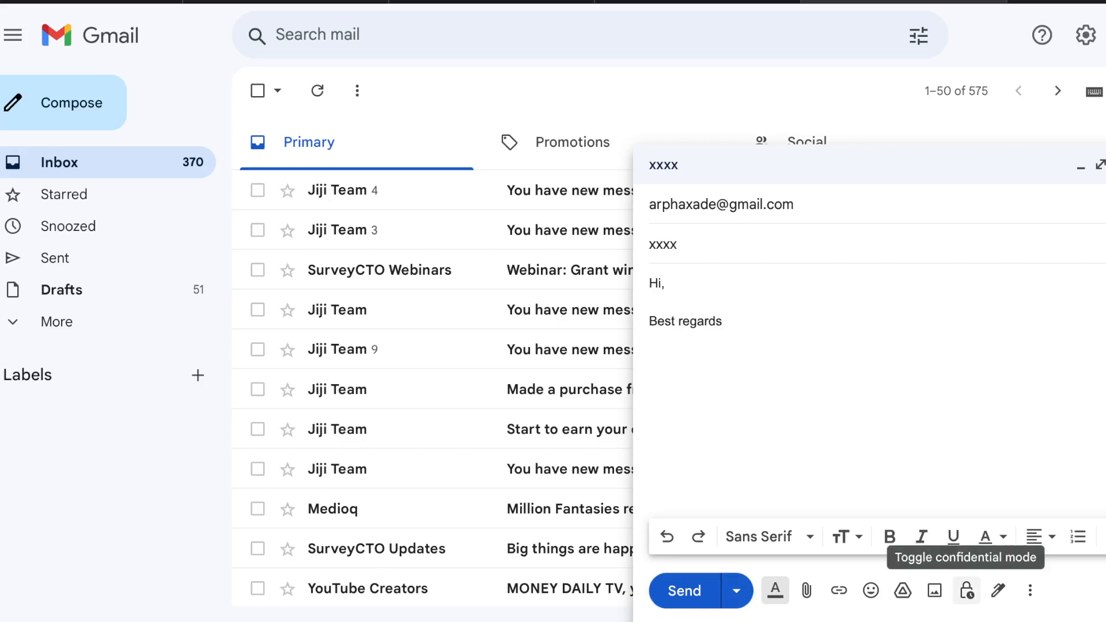
Examine the confidential mode expiration choices for the email, cancel without saving, and close the draft
{"action": "left_click", "coordinate": [966, 591]}
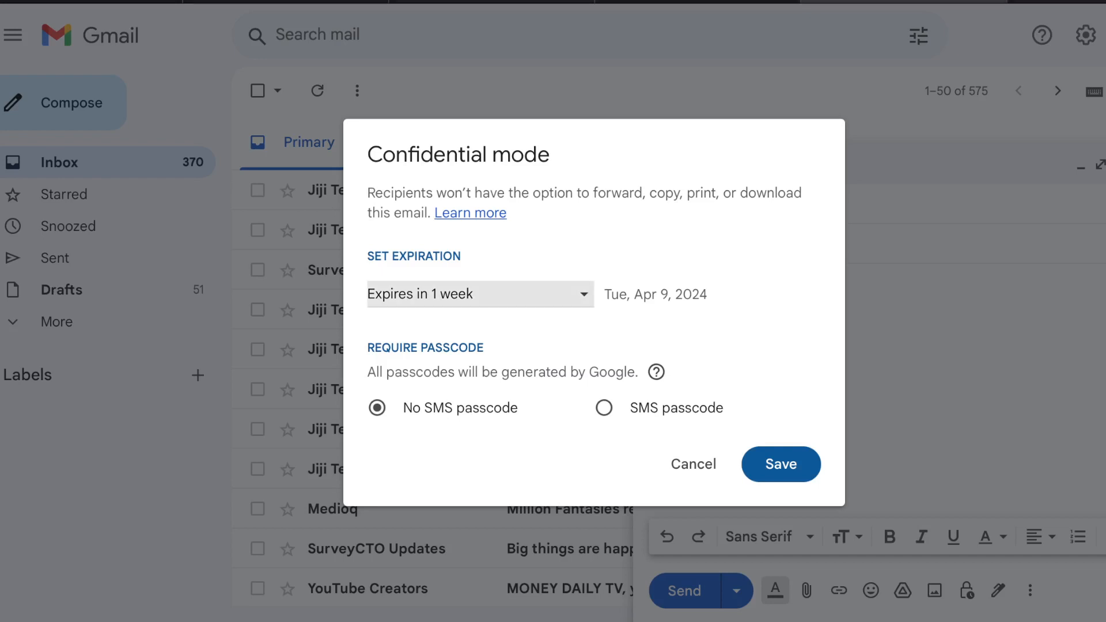
{"action": "left_click", "coordinate": [480, 294]}
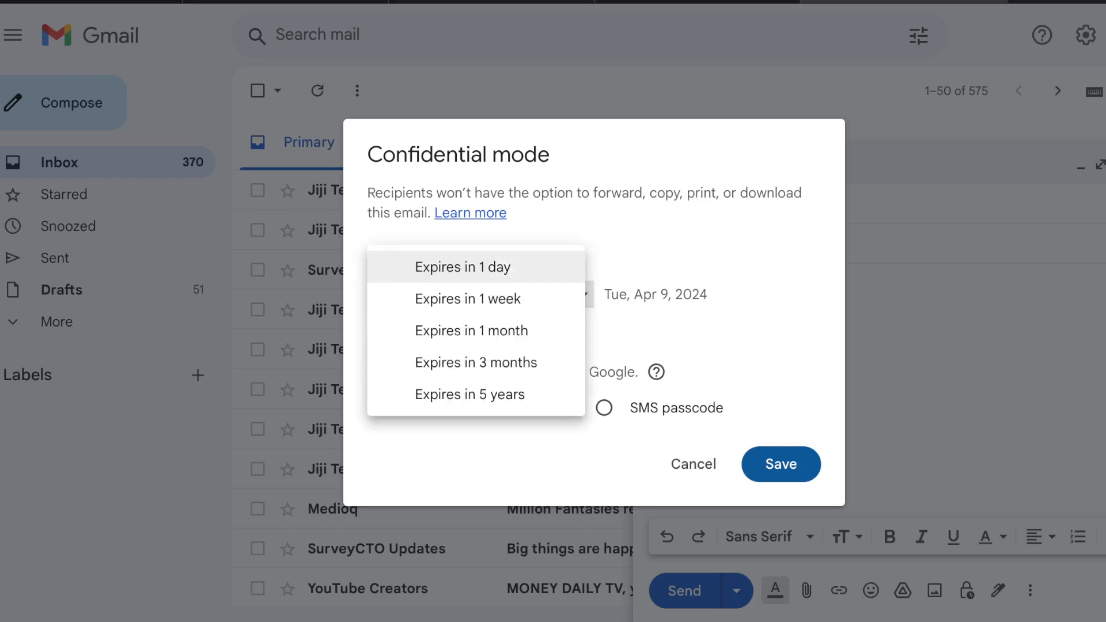
{"action": "left_click", "coordinate": [628, 253]}
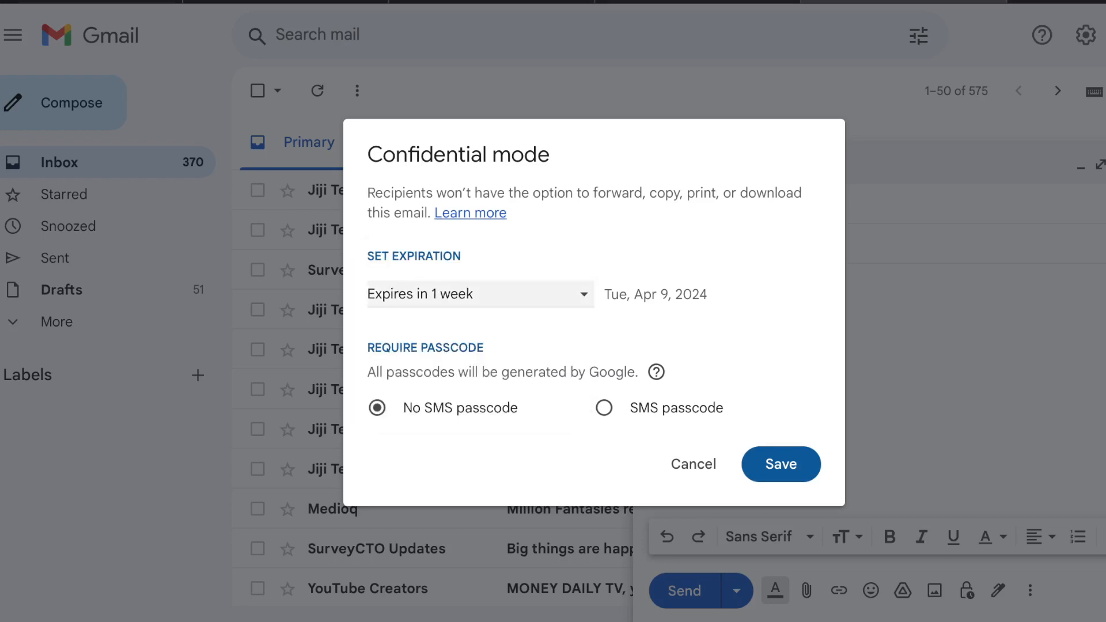
{"action": "left_click", "coordinate": [480, 294]}
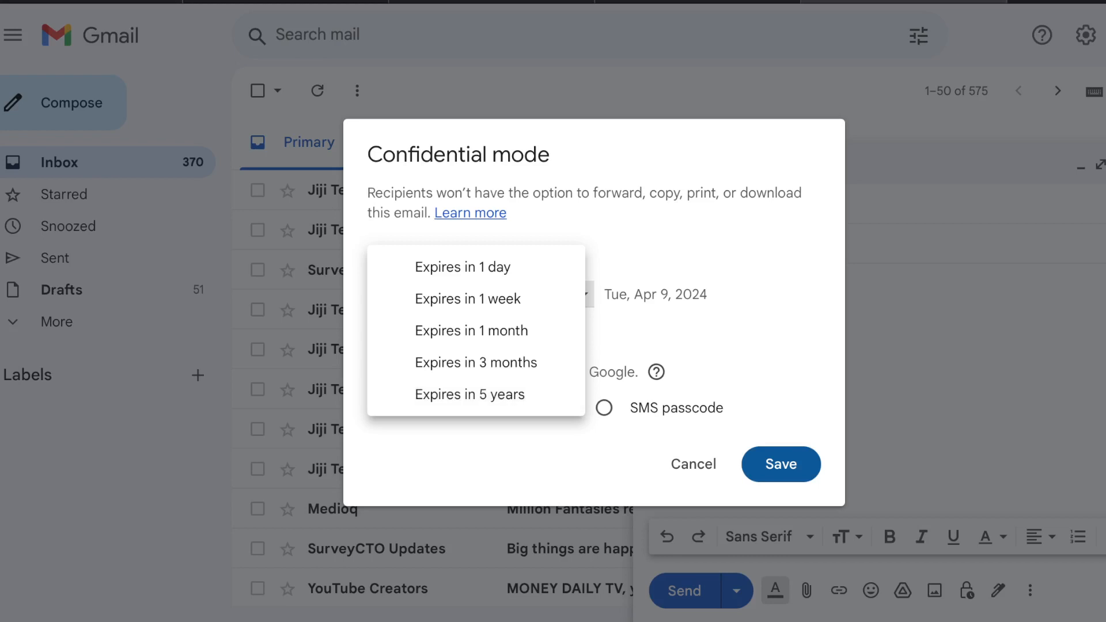
{"action": "key", "text": "Escape"}
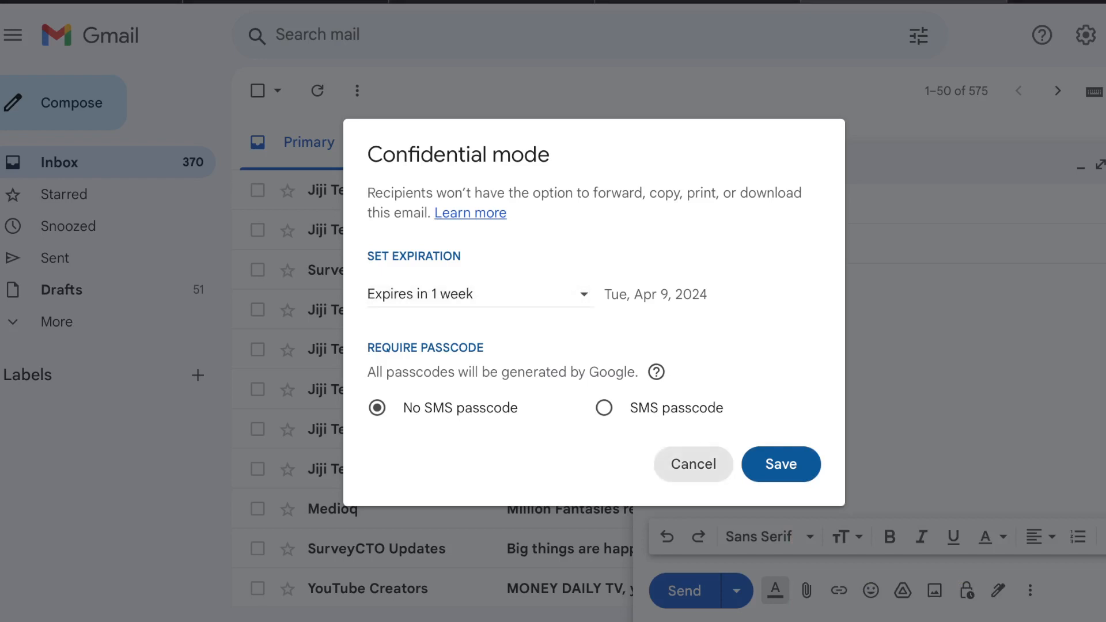
{"action": "left_click", "coordinate": [693, 464]}
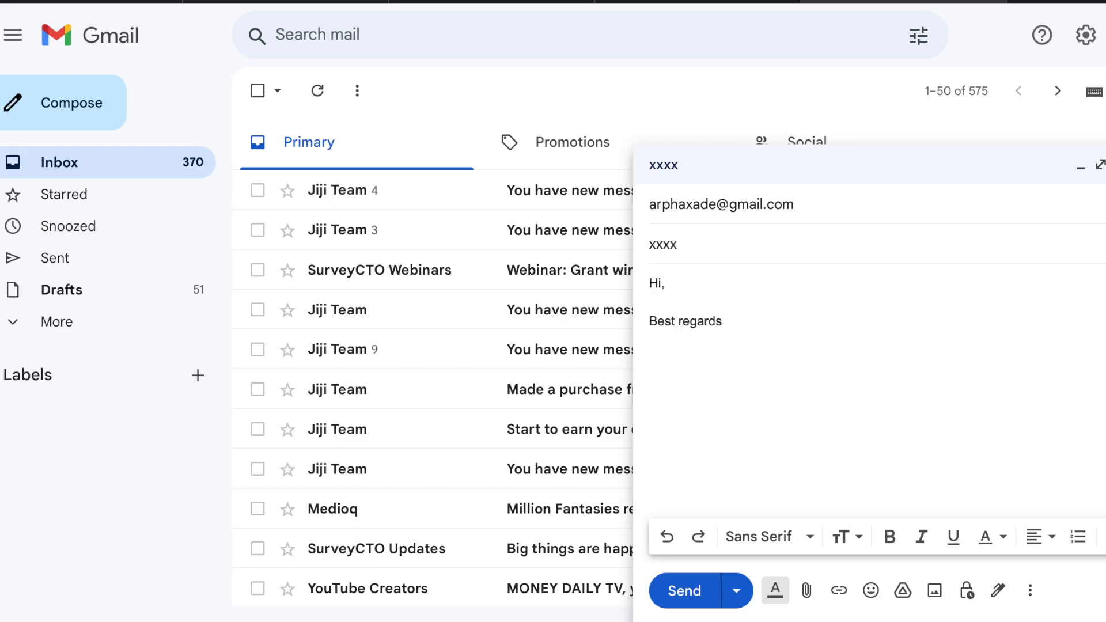
{"action": "left_click", "coordinate": [1104, 166]}
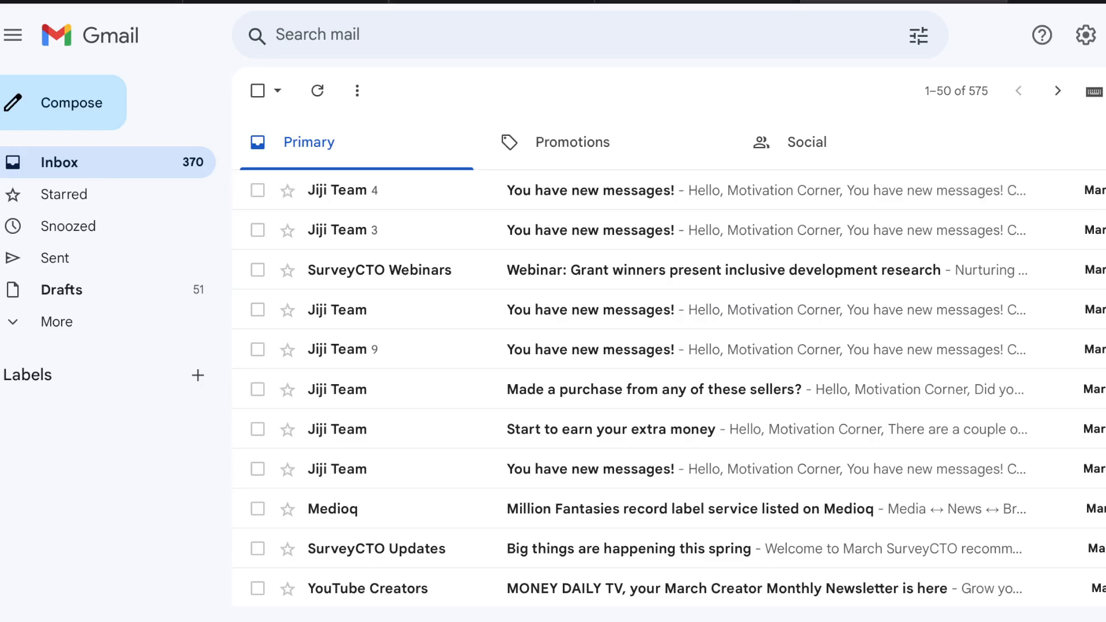
Search the mailbox for "unsubscribe"
{"action": "left_click", "coordinate": [318, 35]}
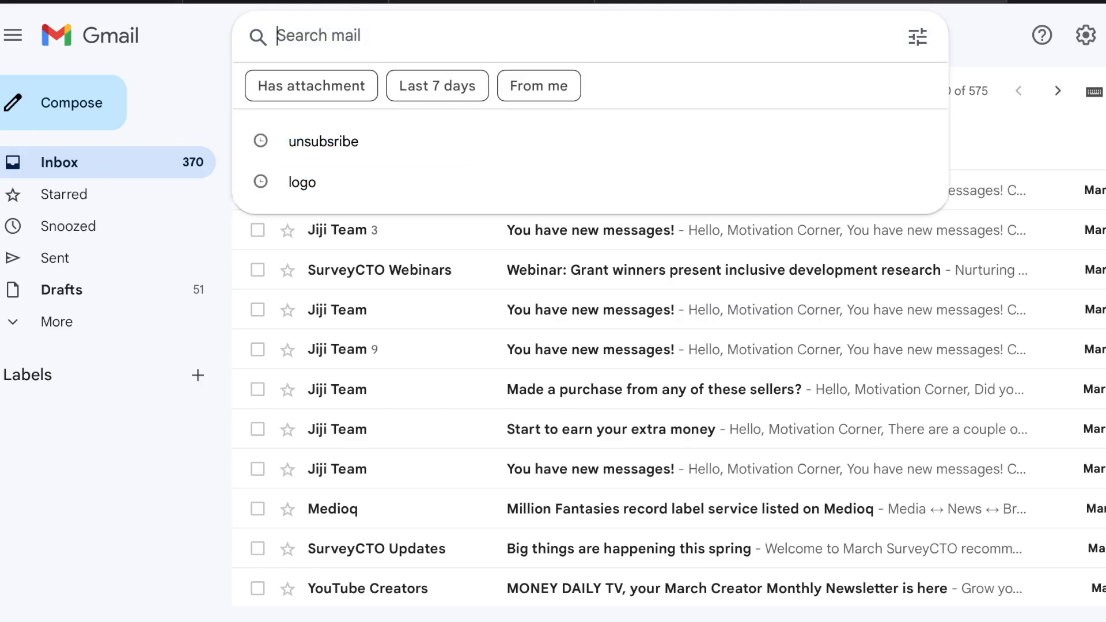
{"action": "type", "text": "uns"}
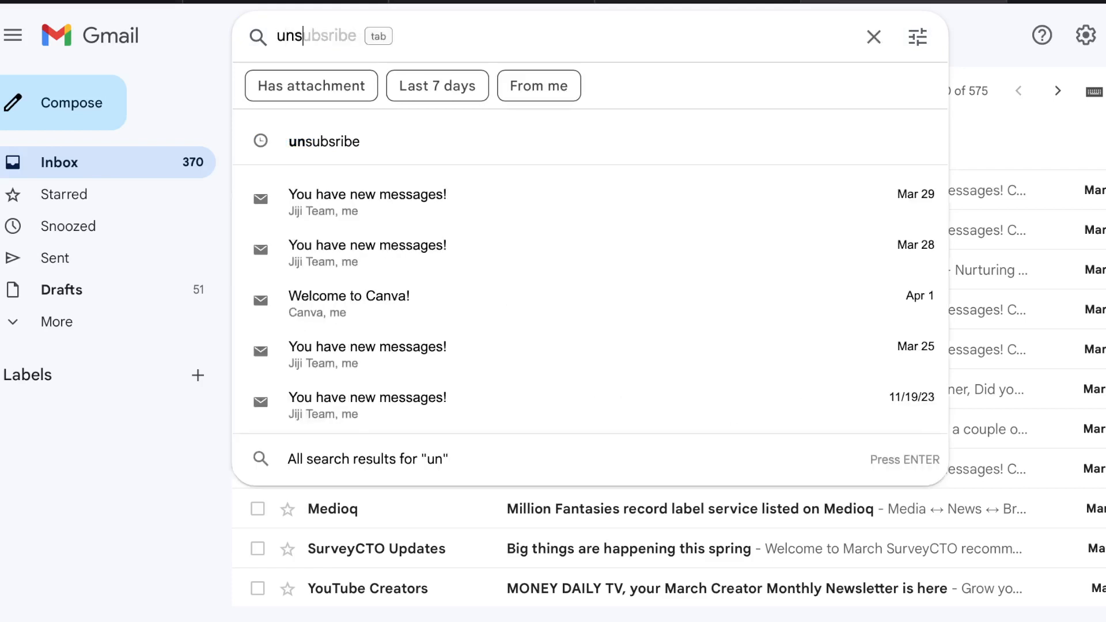
{"action": "type", "text": "ubsr"}
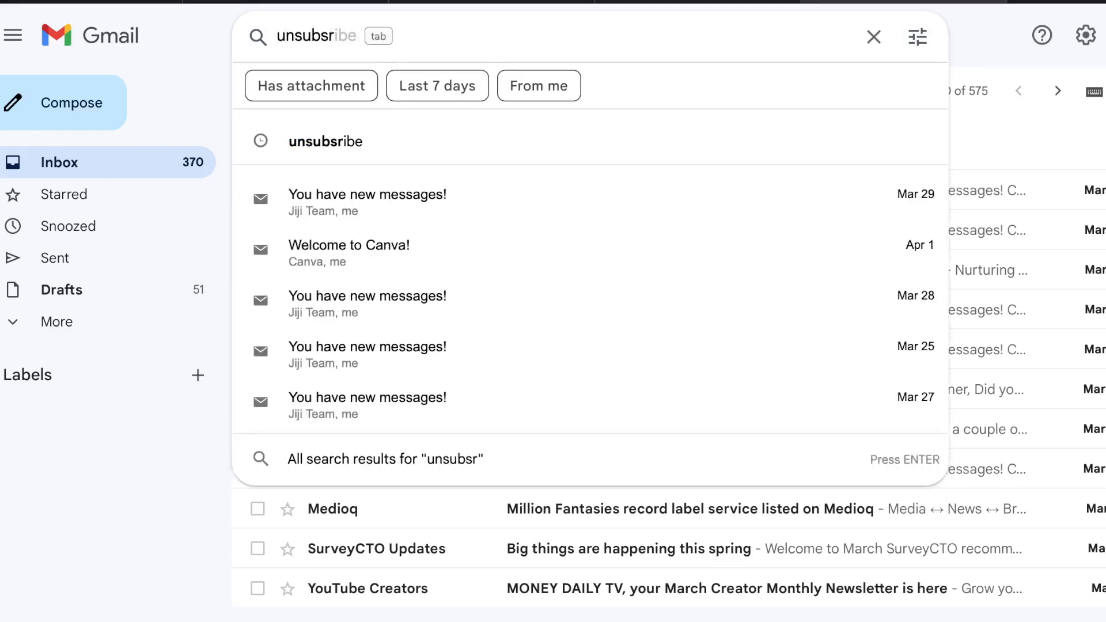
{"action": "key", "text": "BackSpace"}
{"action": "type", "text": "cribe"}
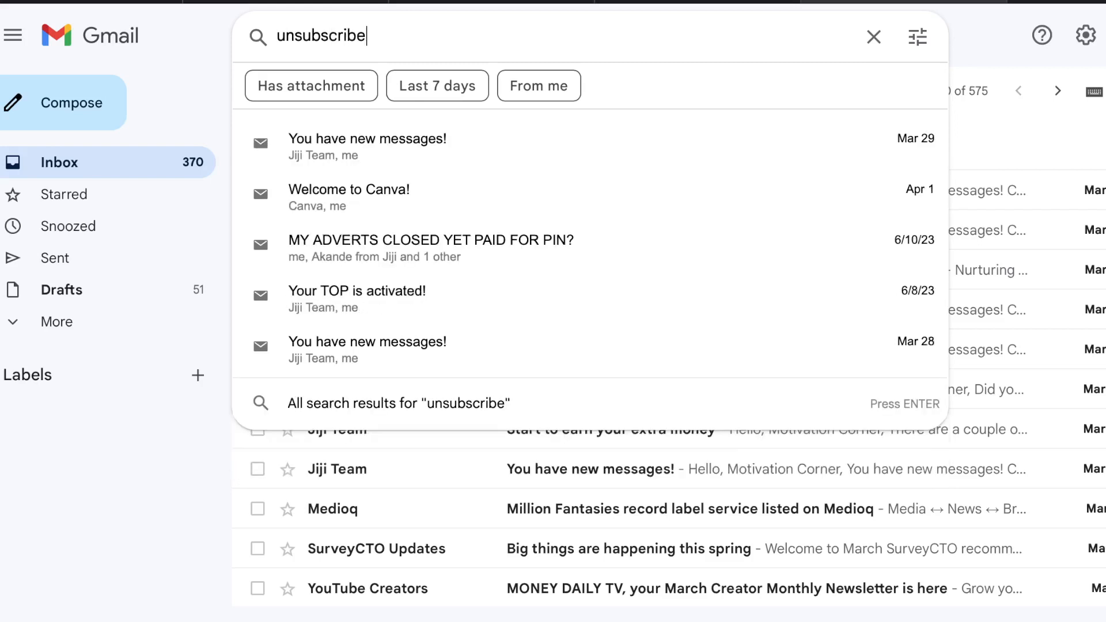
{"action": "key", "text": "Return"}
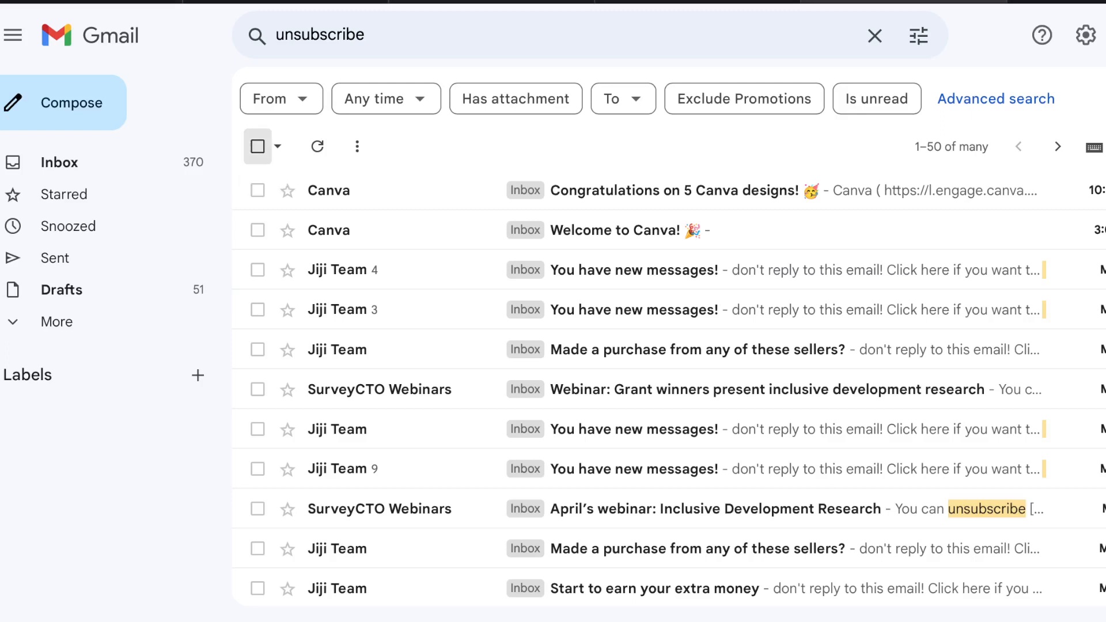
Select all search results on the page, clear the selection, and go back to the inbox
{"action": "left_click", "coordinate": [258, 146]}
{"action": "left_click", "coordinate": [257, 147]}
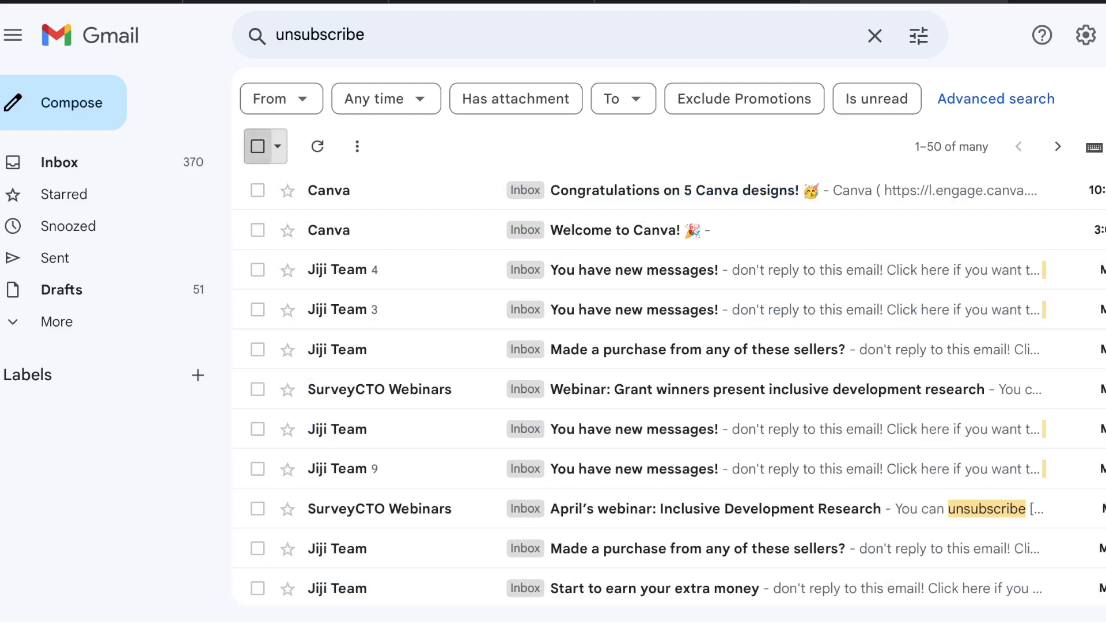
{"action": "left_click", "coordinate": [257, 146]}
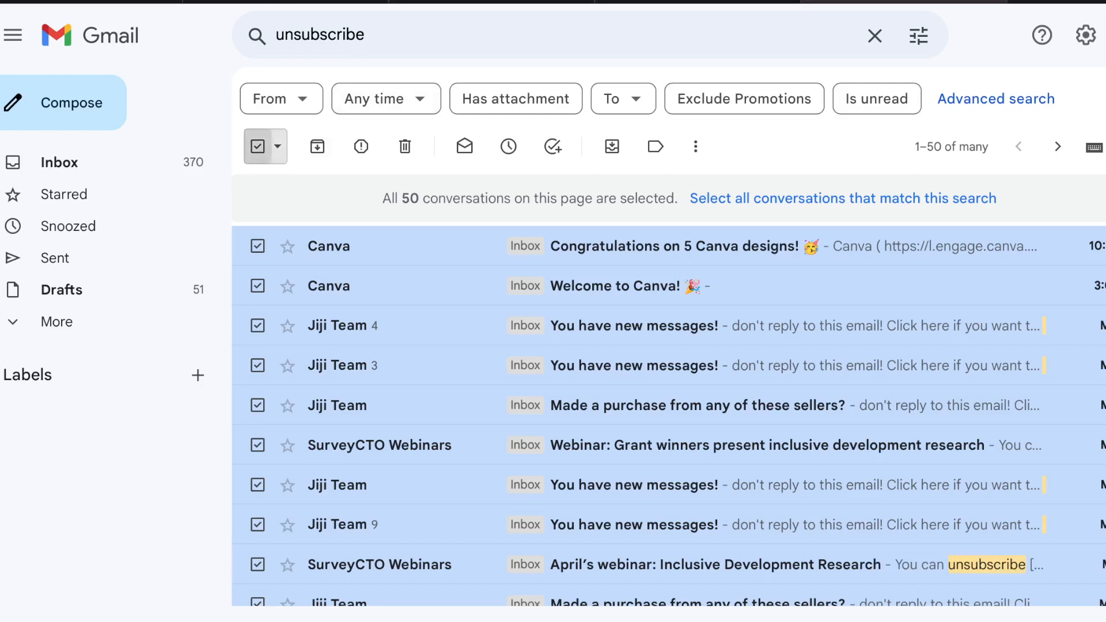
{"action": "left_click", "coordinate": [258, 146]}
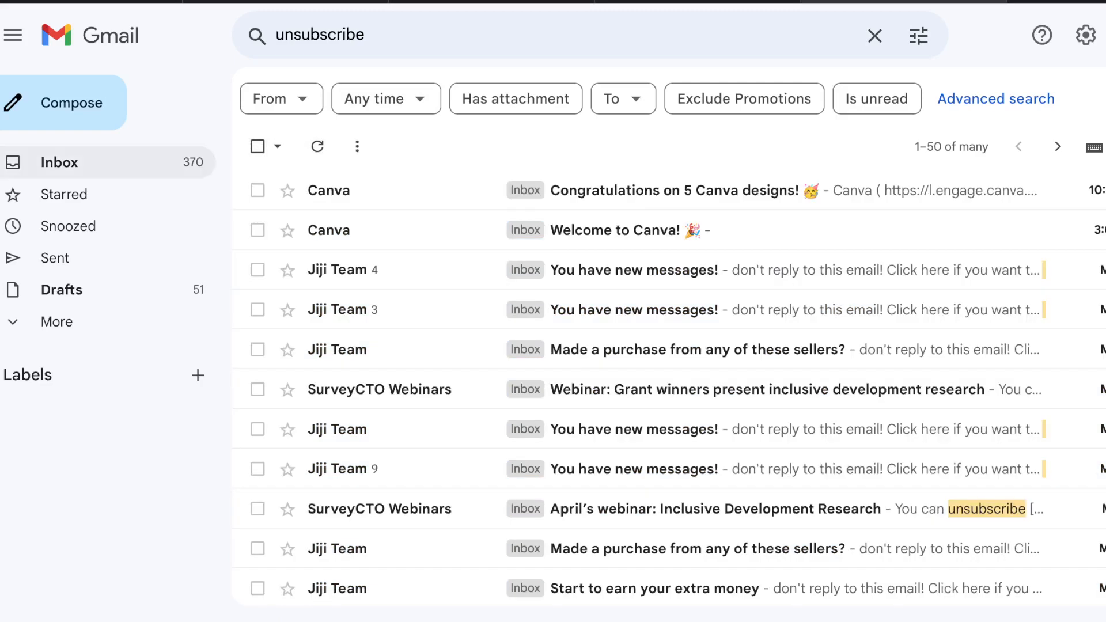
{"action": "left_click", "coordinate": [60, 162]}
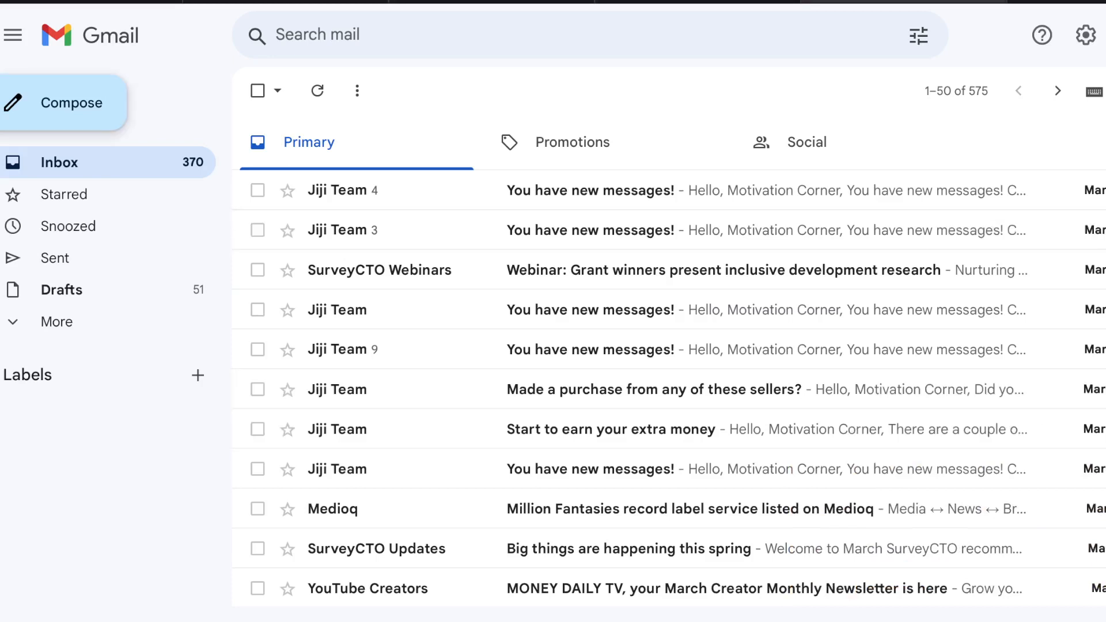
Start another new email with "y" in the recipient field and "yyyyyyy" as the subject
{"action": "left_click", "coordinate": [71, 103]}
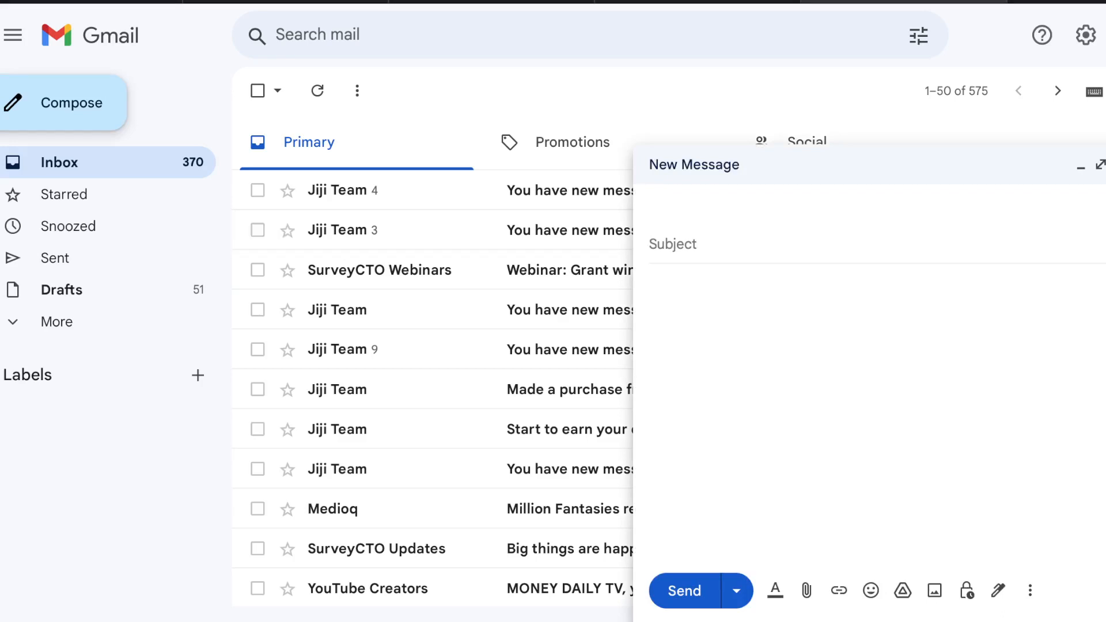
{"action": "left_click", "coordinate": [776, 590]}
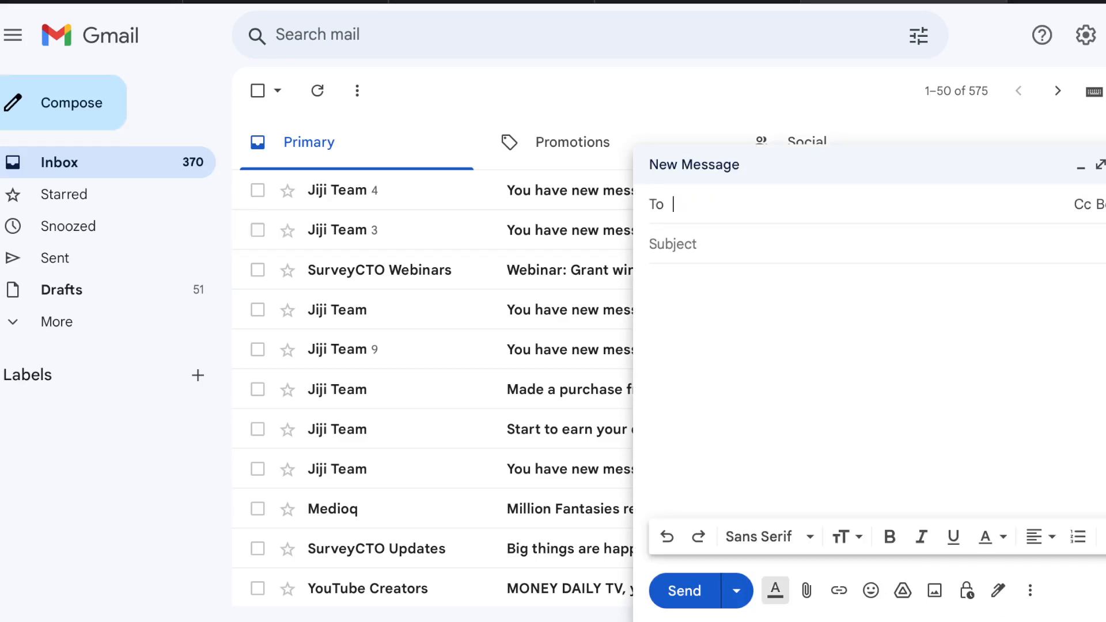
{"action": "type", "text": "yyyyy"}
{"action": "key", "text": "BackSpace"}
{"action": "key", "text": "BackSpace"}
{"action": "key", "text": "BackSpace"}
{"action": "key", "text": "BackSpace"}
{"action": "left_click", "coordinate": [660, 244]}
{"action": "type", "text": "yyyyyyy"}
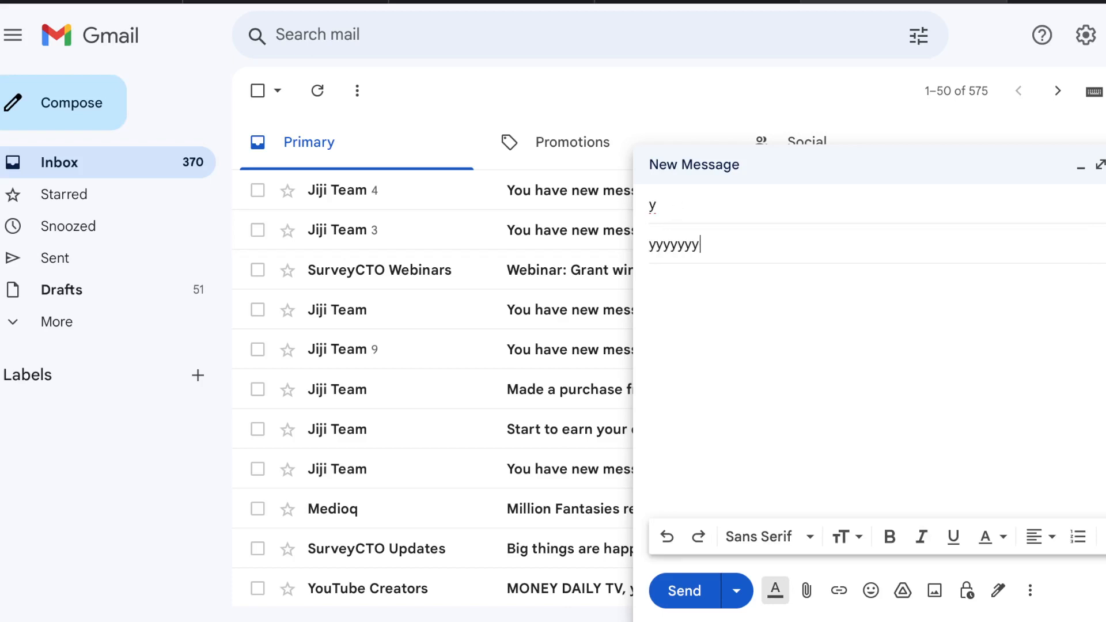
Replace the draft's recipient entry with the suggested contact's e-mail address matching "ar"
{"action": "left_click", "coordinate": [661, 206]}
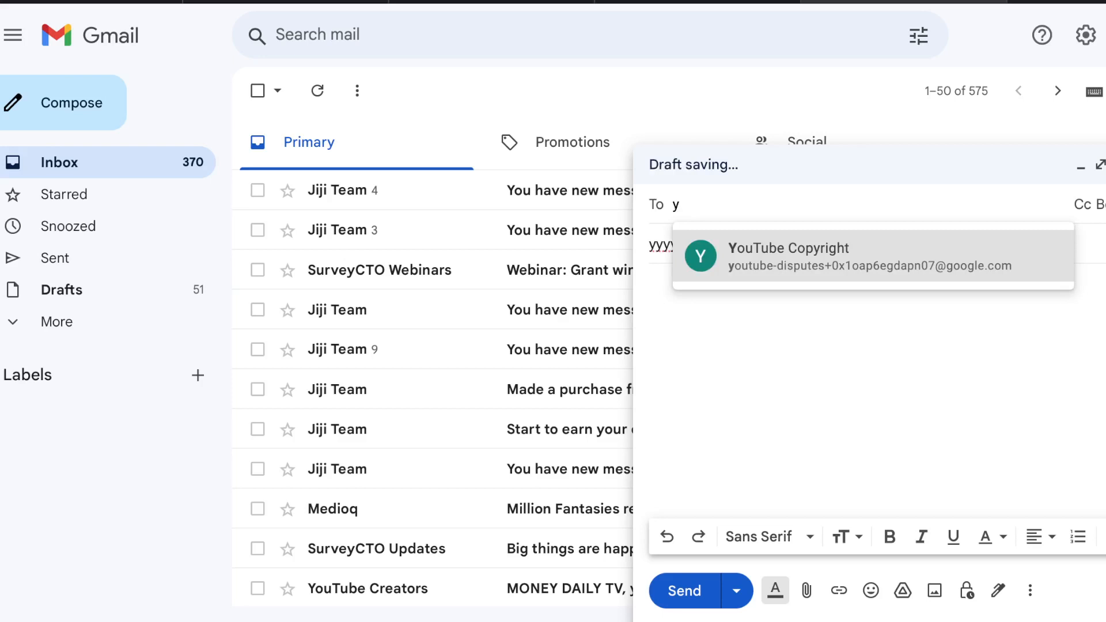
{"action": "key", "text": "BackSpace"}
{"action": "type", "text": "ar"}
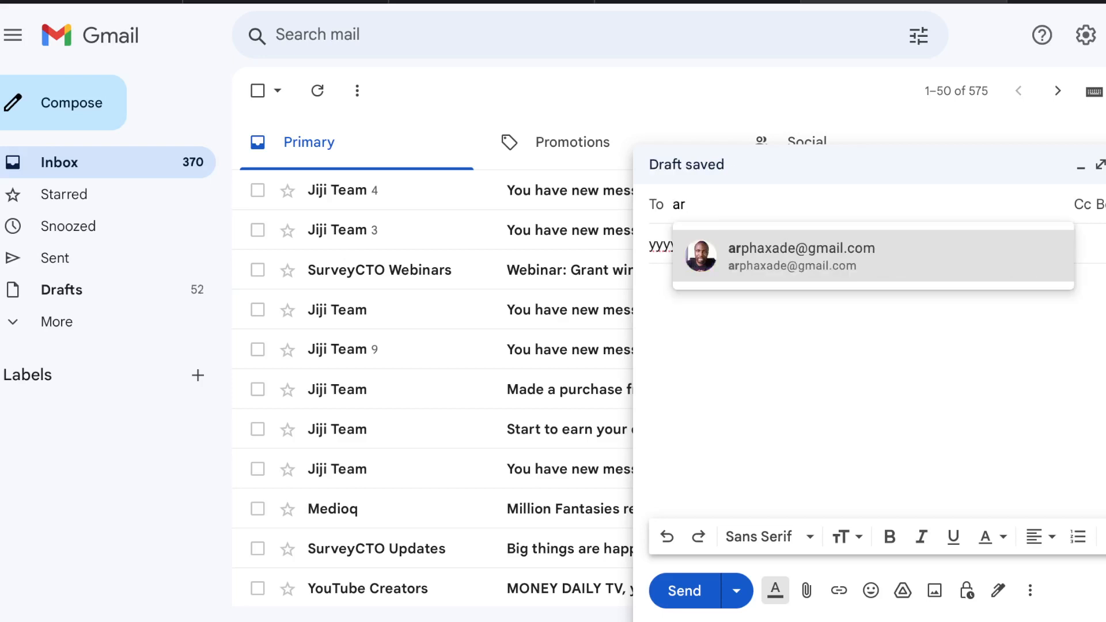
{"action": "key", "text": "Return"}
Write the message body with "Hi,,,,,," as the greeting and "best," as the sign-off several lines below
{"action": "left_click", "coordinate": [651, 305]}
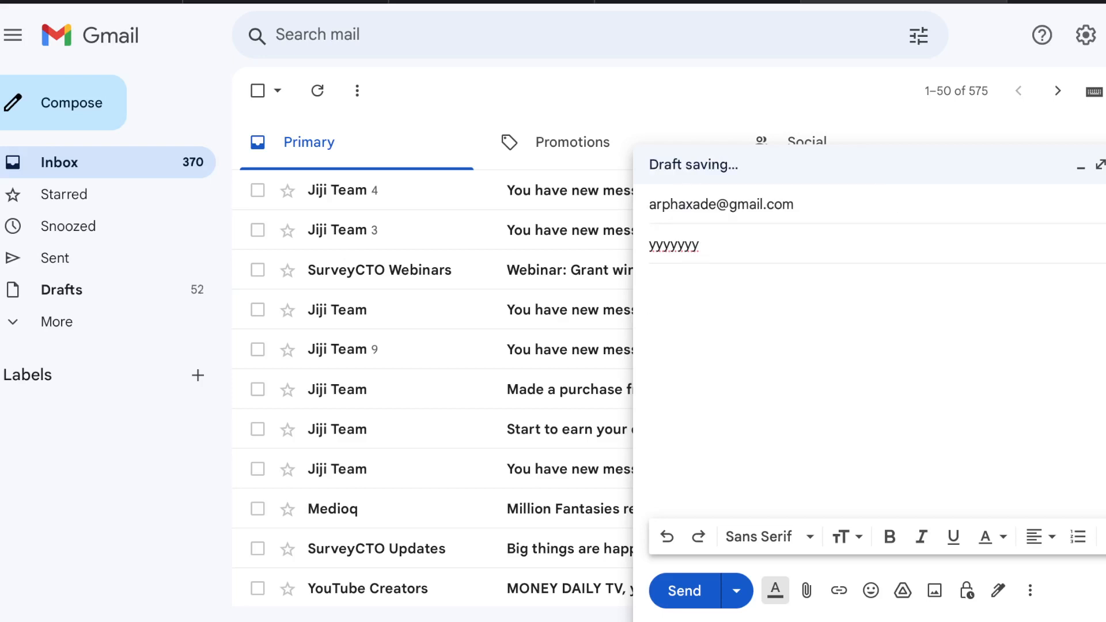
{"action": "type", "text": "Hi,,,,,,"}
{"action": "key", "text": "Return"}
{"action": "key", "text": "Return"}
{"action": "key", "text": "Return"}
{"action": "key", "text": "Return"}
{"action": "key", "text": "Return"}
{"action": "type", "text": "best,"}
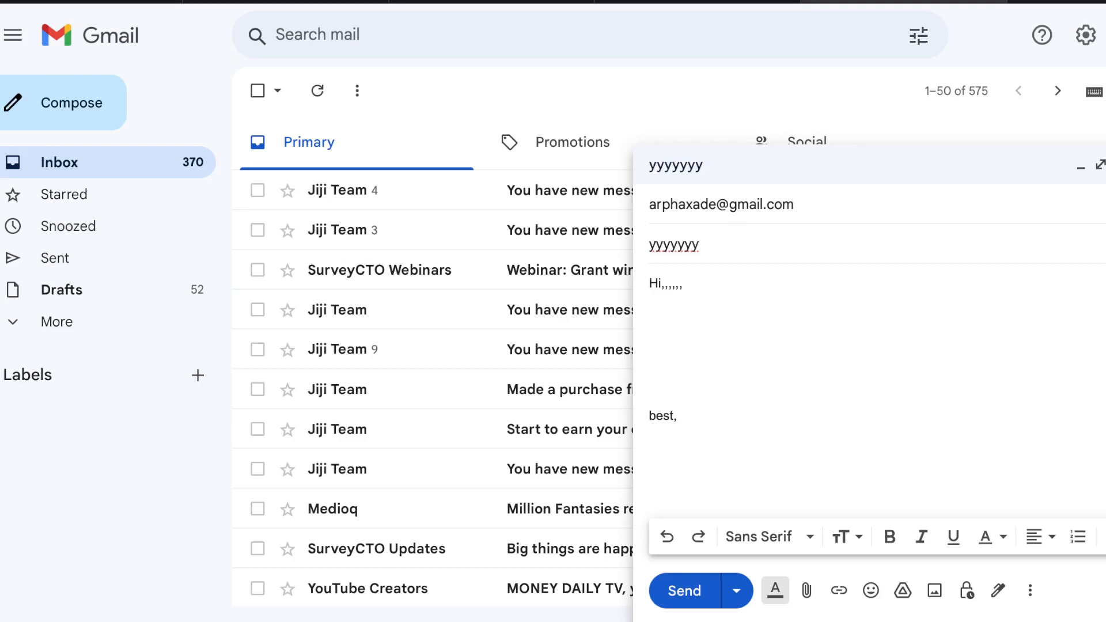
Open custom date and time scheduling for the email and choose April 5, 2024 as the send date
{"action": "left_click", "coordinate": [736, 590]}
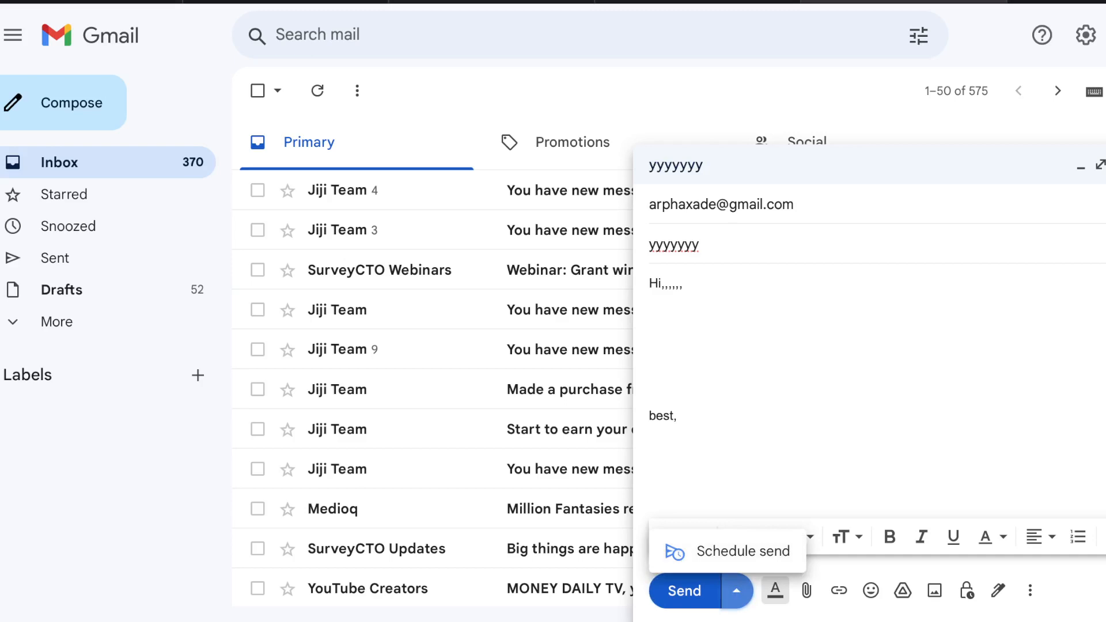
{"action": "left_click", "coordinate": [727, 551]}
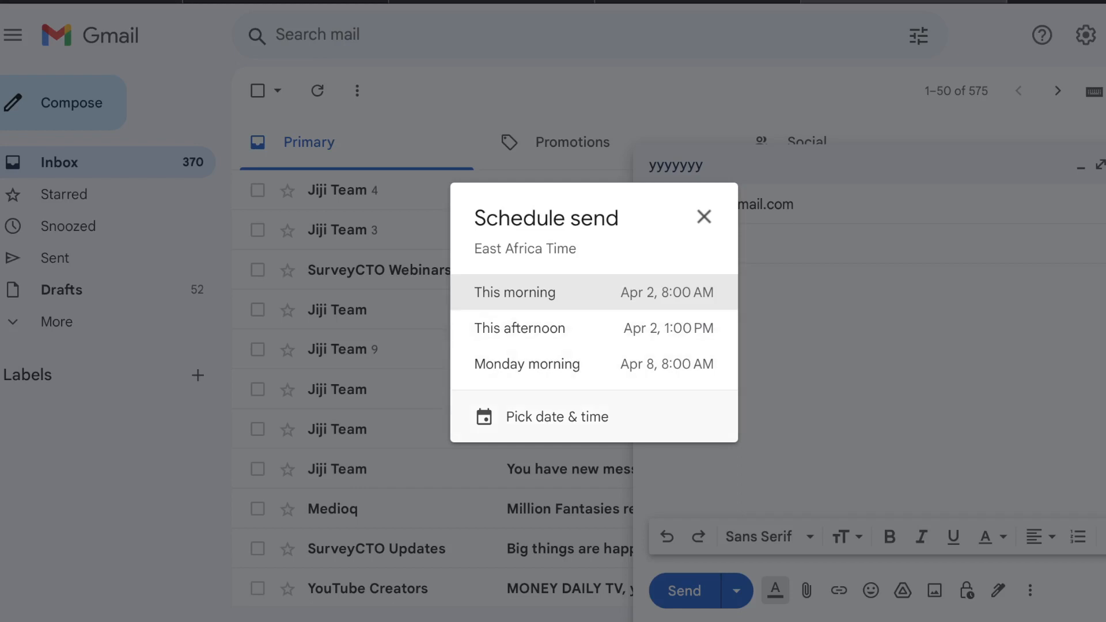
{"action": "left_click", "coordinate": [547, 417]}
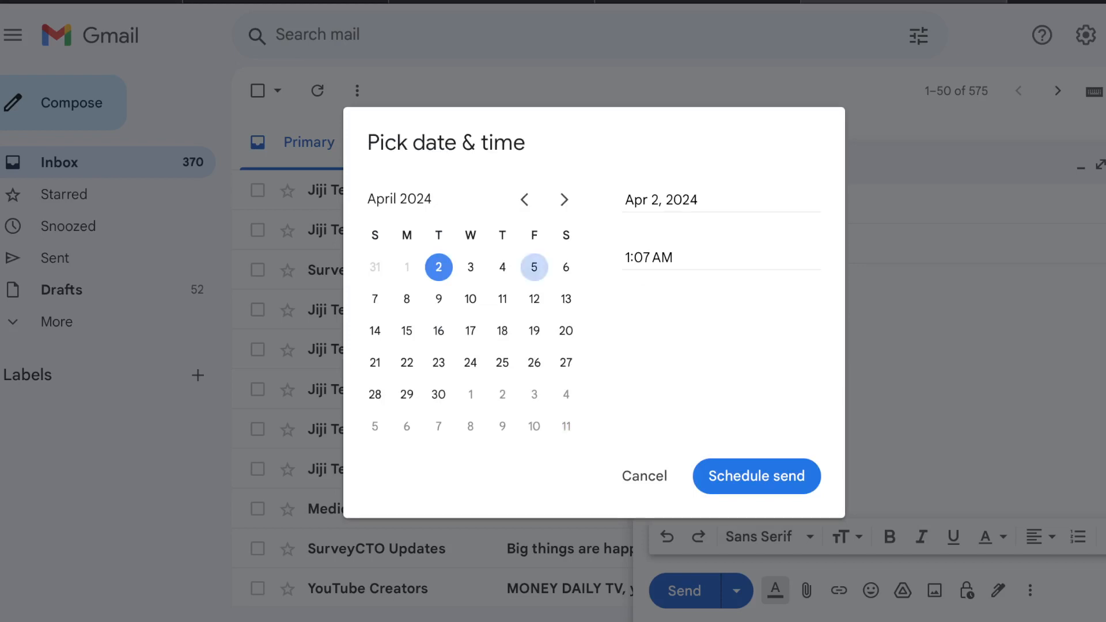
{"action": "left_click", "coordinate": [534, 267]}
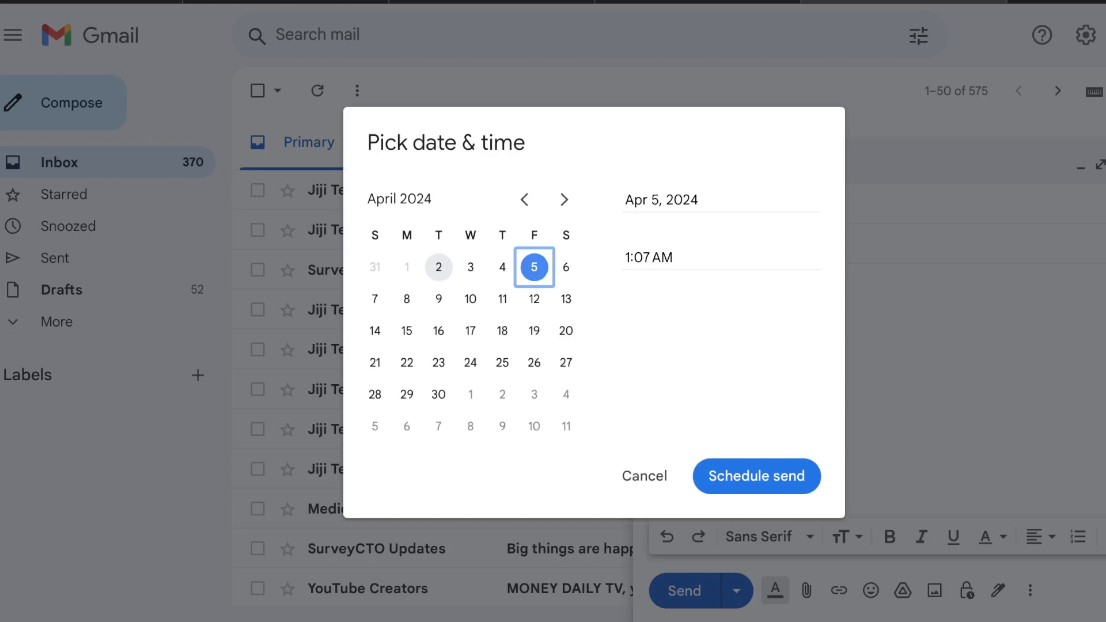
Set the scheduled send time to 5:00 PM, cancel the scheduling, and return to the inbox
{"action": "left_click", "coordinate": [652, 257]}
{"action": "key", "text": "Left"}
{"action": "key", "text": "BackSpace"}
{"action": "key", "text": "BackSpace"}
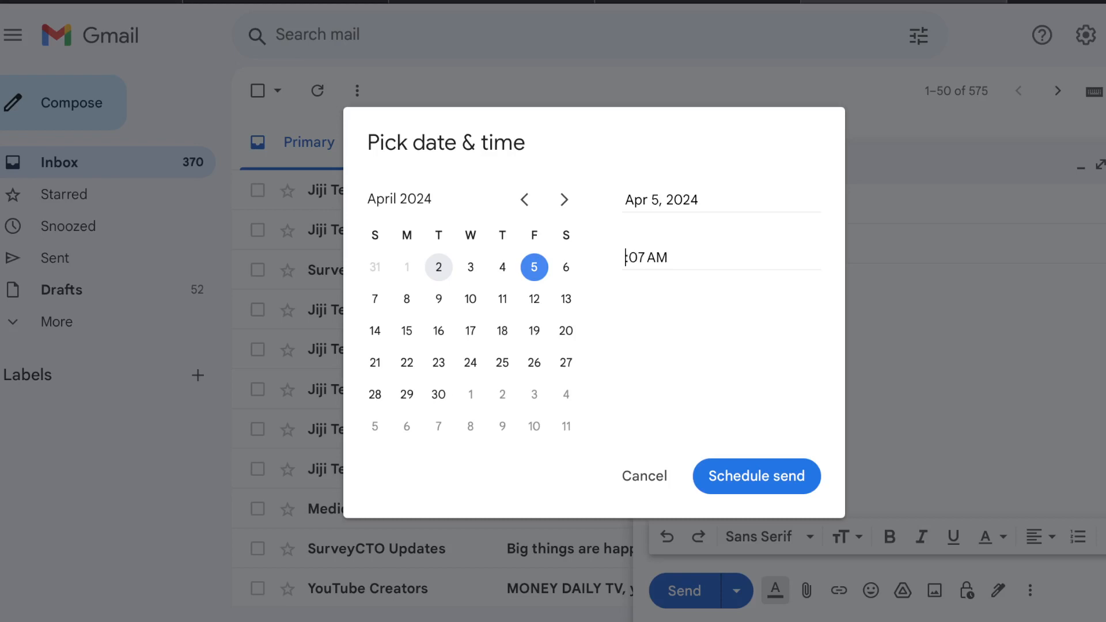
{"action": "type", "text": "5"}
{"action": "key", "text": "Right"}
{"action": "key", "text": "Right"}
{"action": "key", "text": "Right"}
{"action": "key", "text": "BackSpace"}
{"action": "type", "text": "0"}
{"action": "key", "text": "Right"}
{"action": "key", "text": "Right"}
{"action": "key", "text": "Right"}
{"action": "key", "text": "BackSpace"}
{"action": "key", "text": "BackSpace"}
{"action": "key", "text": "BackSpace"}
{"action": "type", "text": "p."}
{"action": "key", "text": "BackSpace"}
{"action": "key", "text": "BackSpace"}
{"action": "type", "text": "PM"}
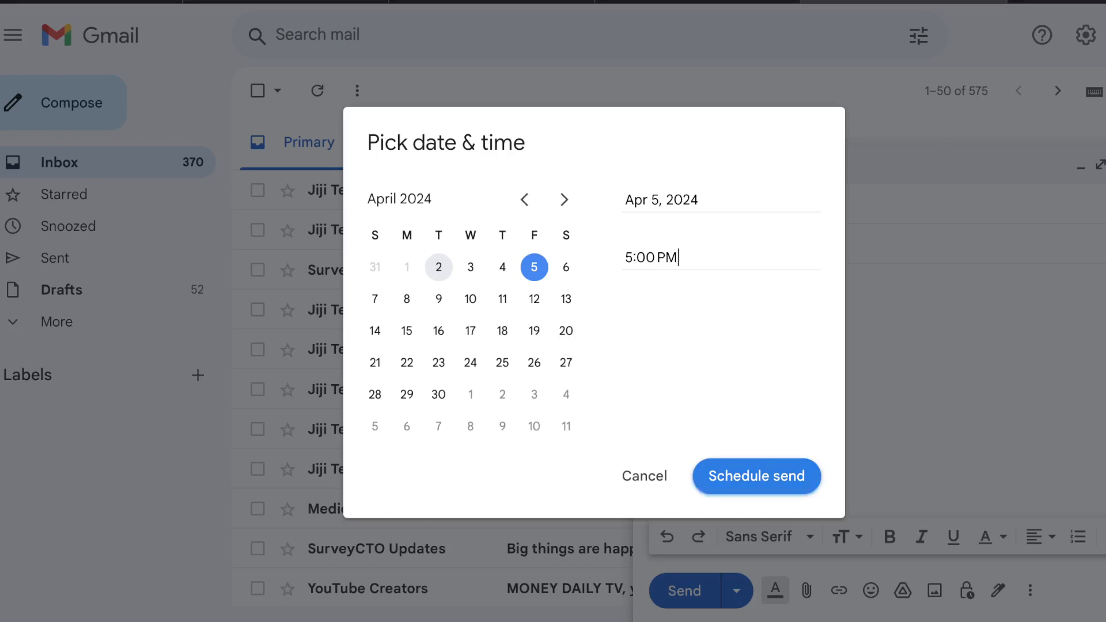
{"action": "left_click", "coordinate": [644, 475]}
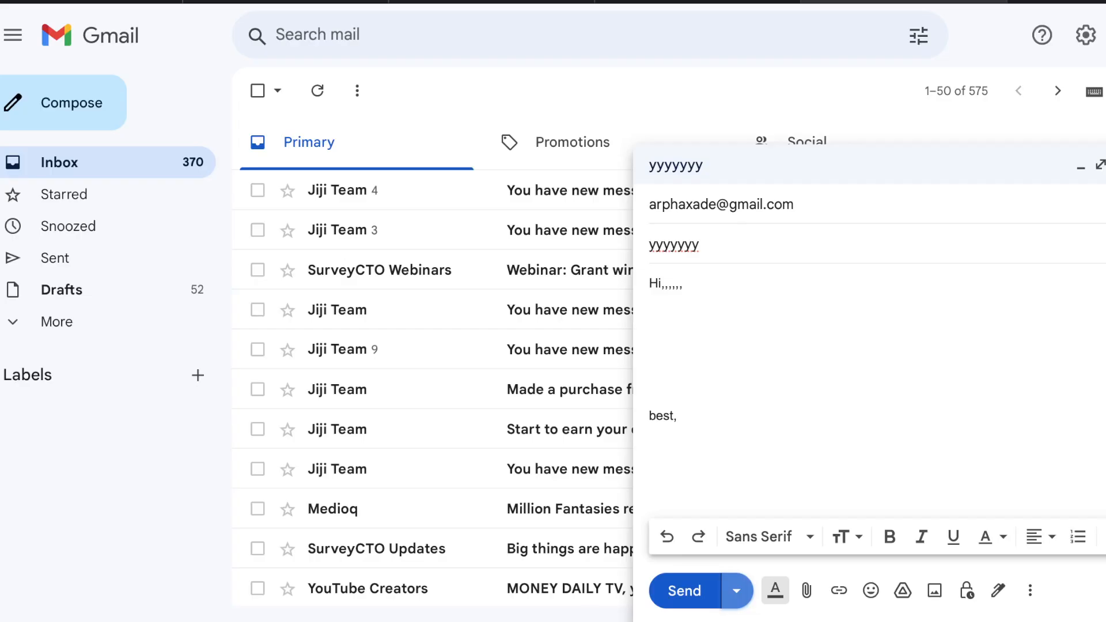
{"action": "left_click", "coordinate": [60, 162]}
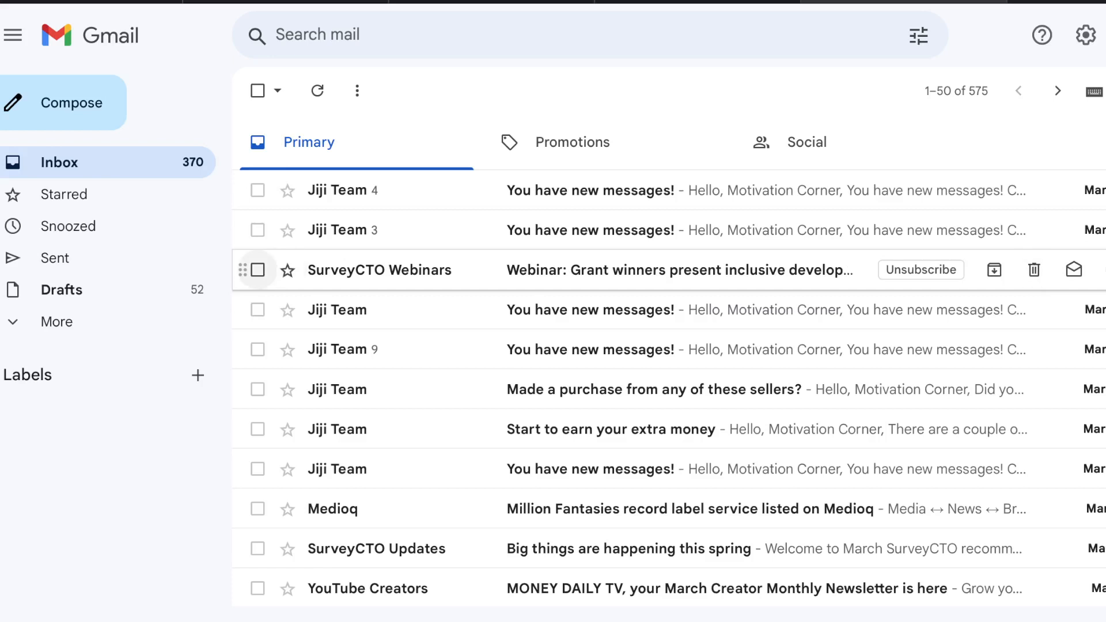
Snooze the SurveyCTO Webinars email about grant winners until this weekend, Saturday at 8:00 AM
{"action": "left_click", "coordinate": [257, 270]}
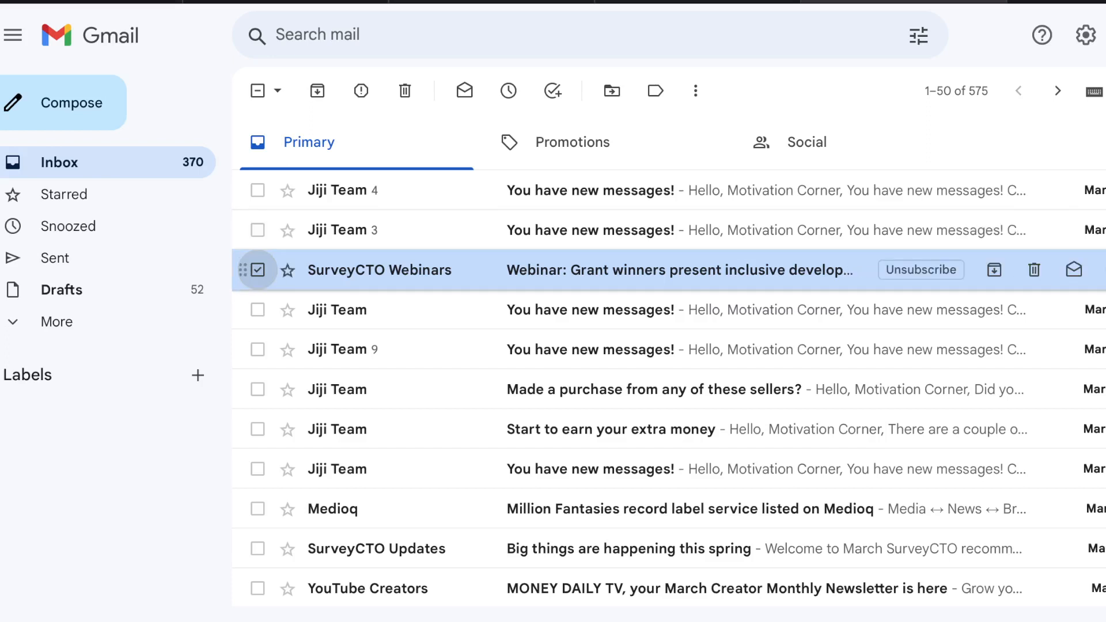
{"action": "left_click", "coordinate": [258, 269]}
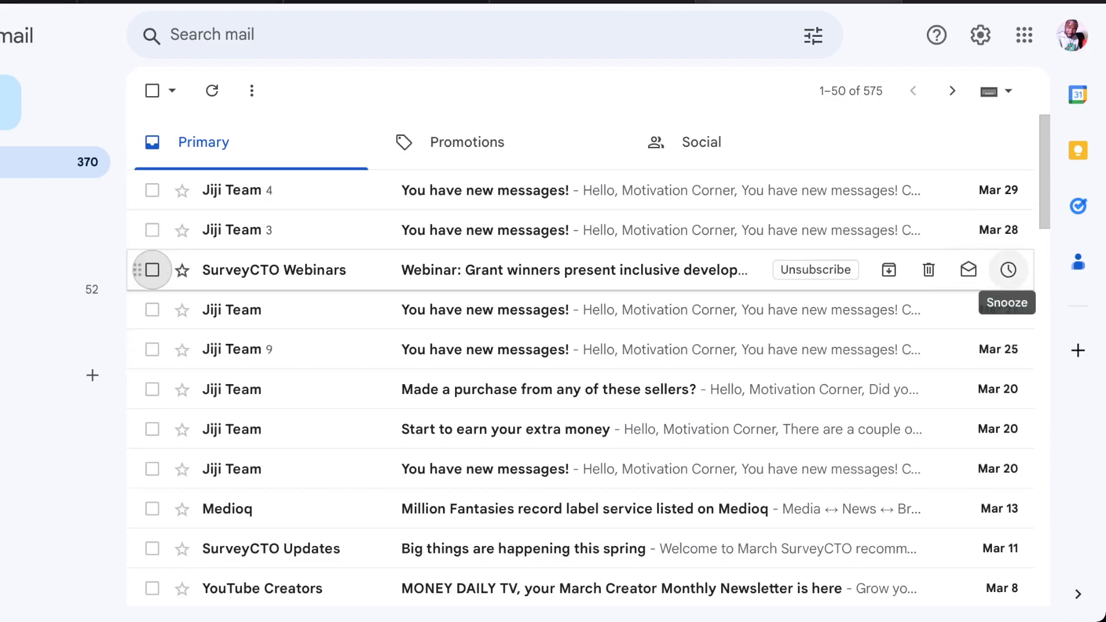
{"action": "left_click", "coordinate": [1008, 270]}
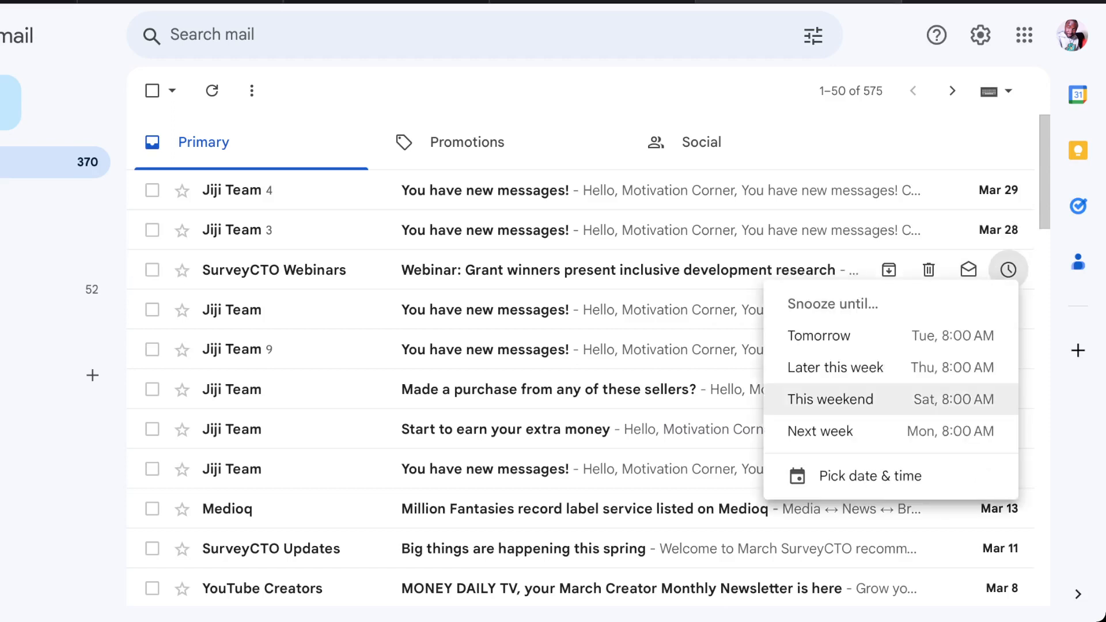
{"action": "key", "text": "Escape"}
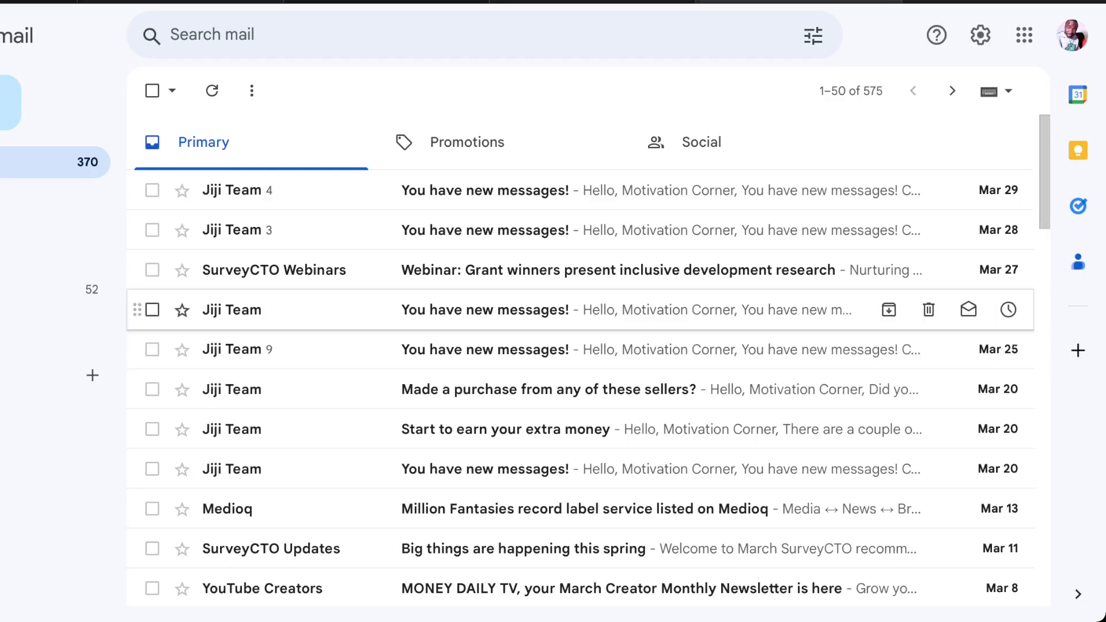
{"action": "left_click", "coordinate": [1008, 270]}
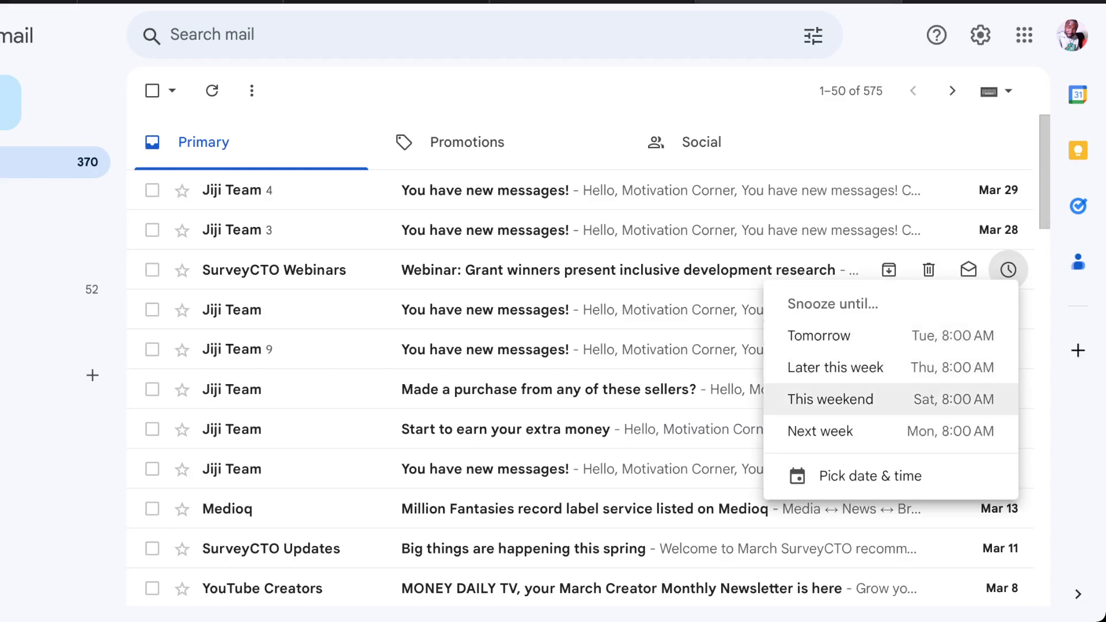
{"action": "left_click", "coordinate": [863, 399]}
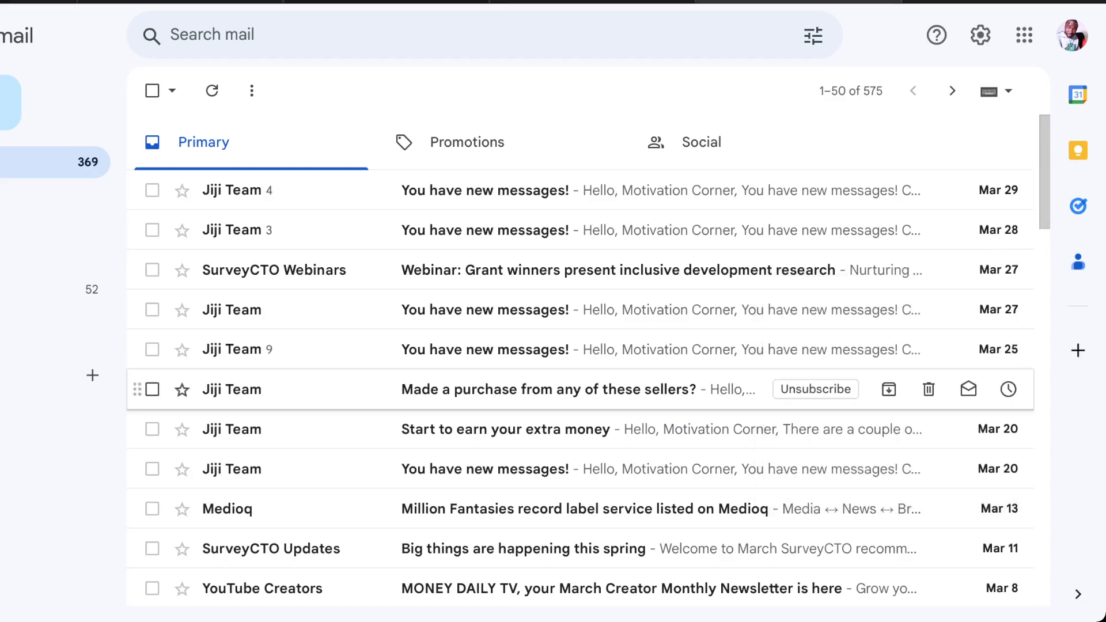